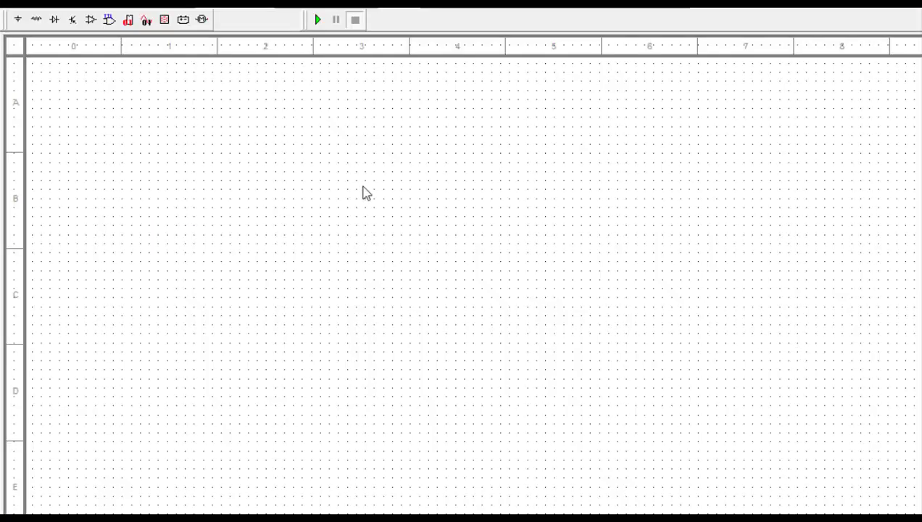
# From the TTL group, place section A of the 74LS73D JK flip-flop (U1A) mid-canvas
pyautogui.click(73, 20)
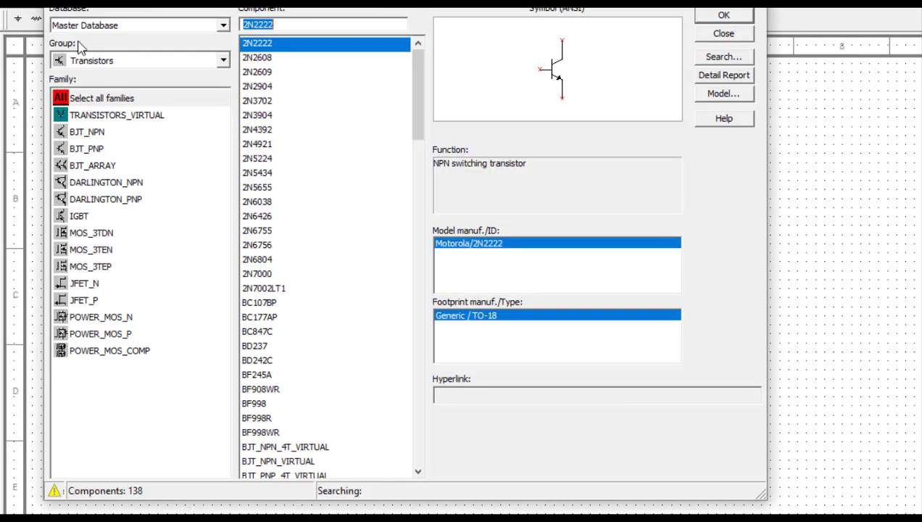
pyautogui.click(116, 61)
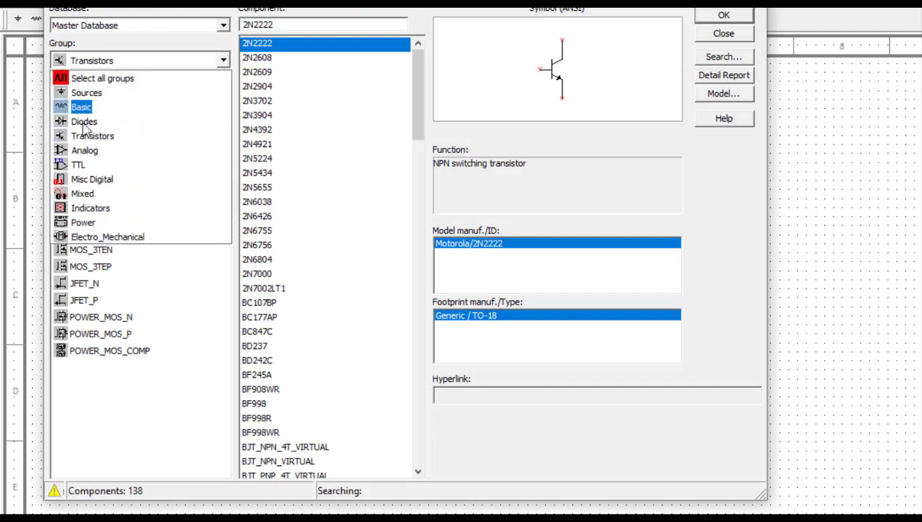
pyautogui.click(88, 164)
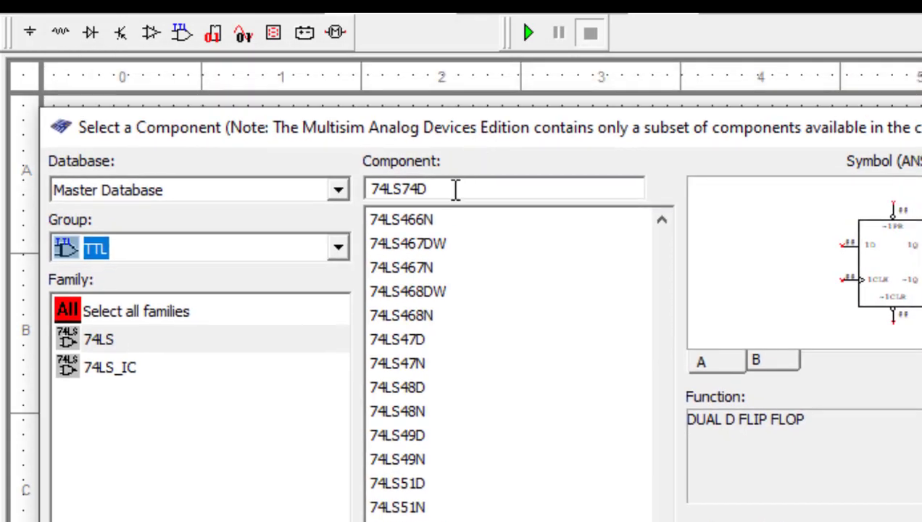
pyautogui.click(481, 195)
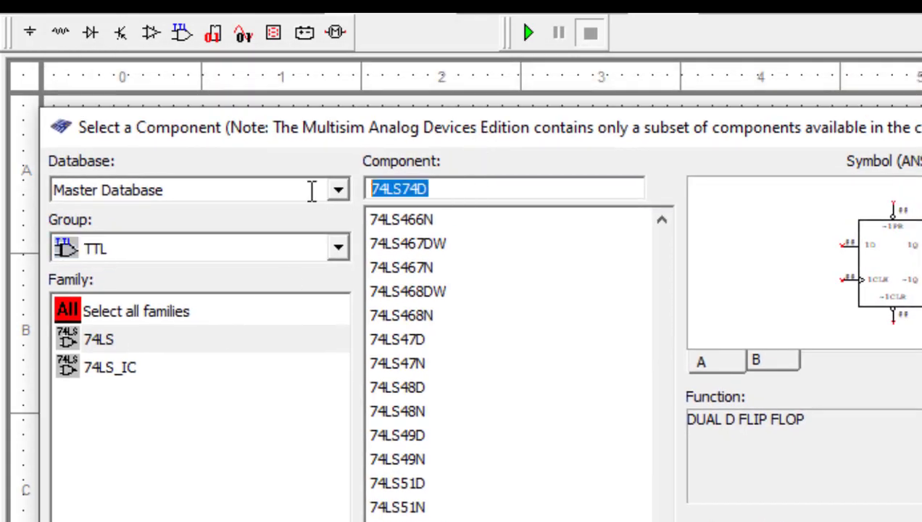
pyautogui.write('7')
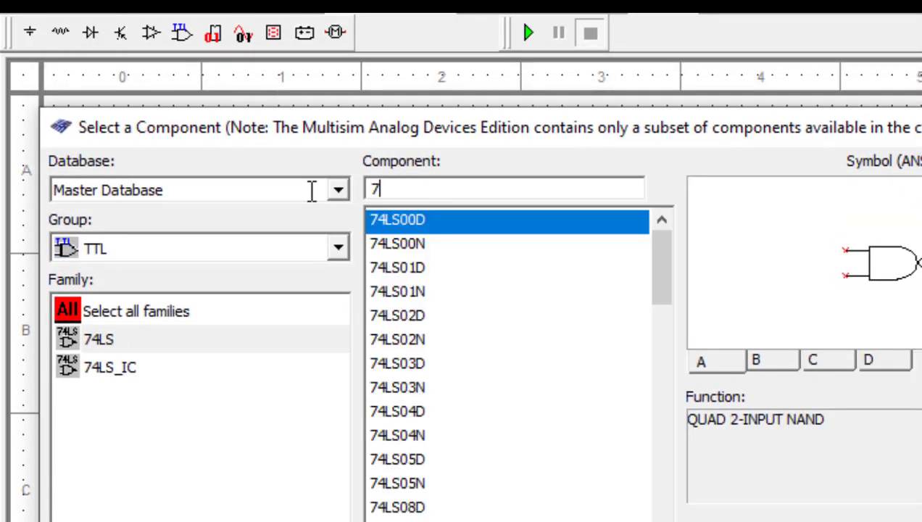
pyautogui.write('4ls73')
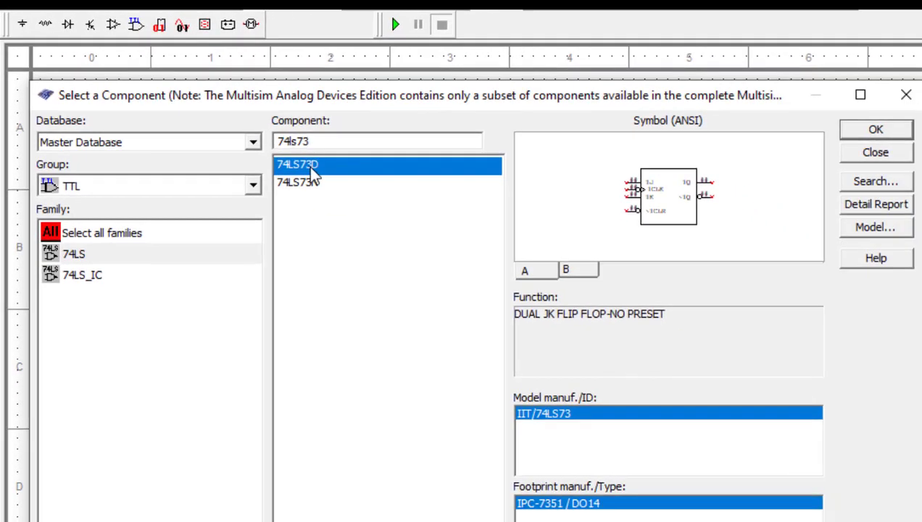
pyautogui.click(876, 131)
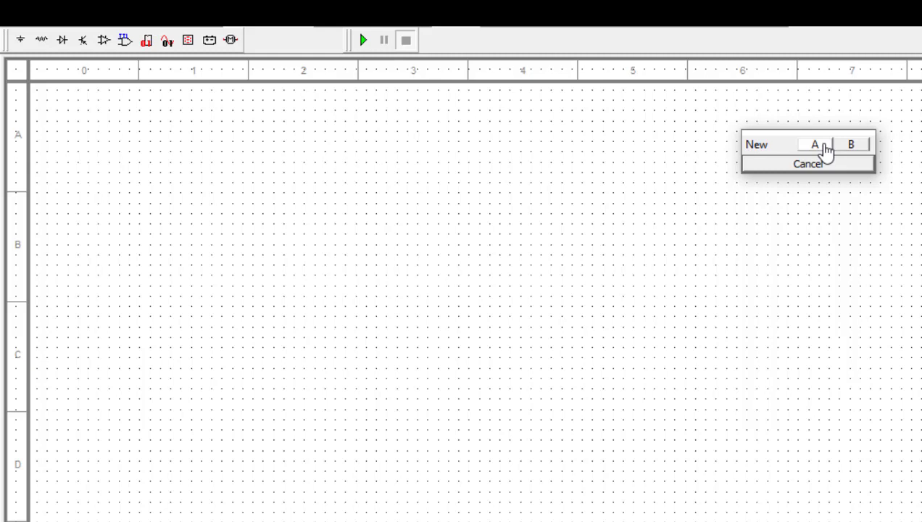
pyautogui.click(814, 149)
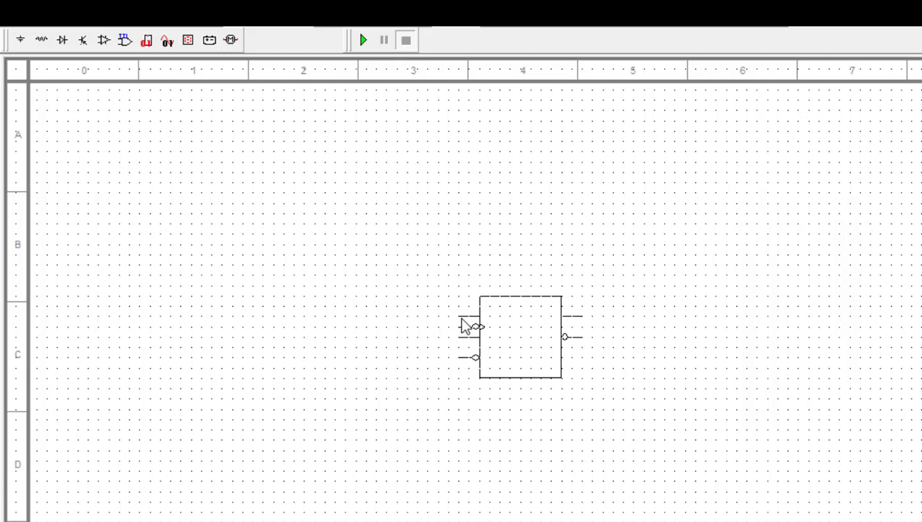
pyautogui.click(460, 317)
pyautogui.click(431, 345)
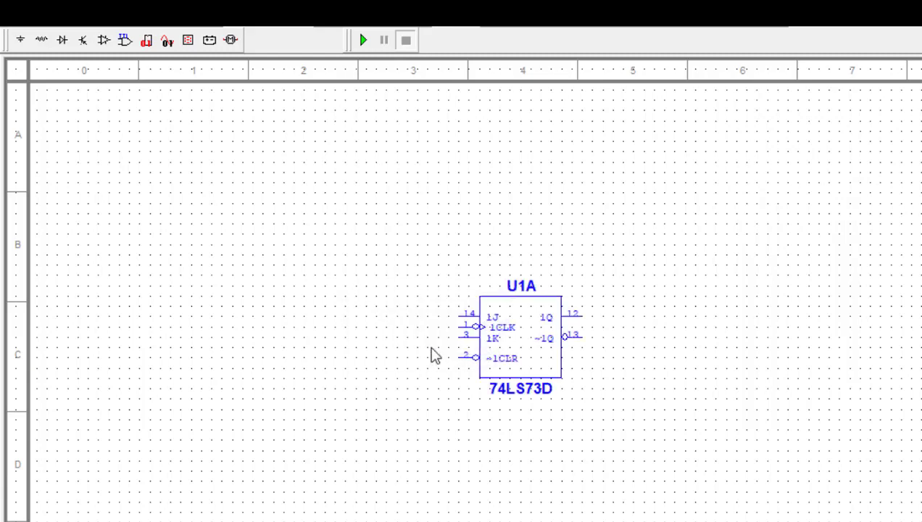
pyautogui.moveTo(509, 112); pyautogui.dragTo(575, 80)
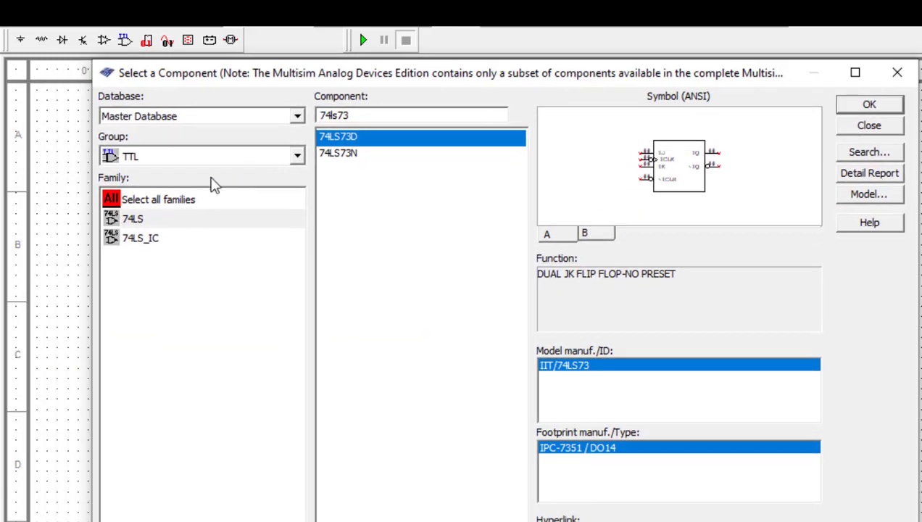
# Place a VCC supply from the Sources group near the top-left of the schematic
pyautogui.click(283, 158)
pyautogui.click(138, 190)
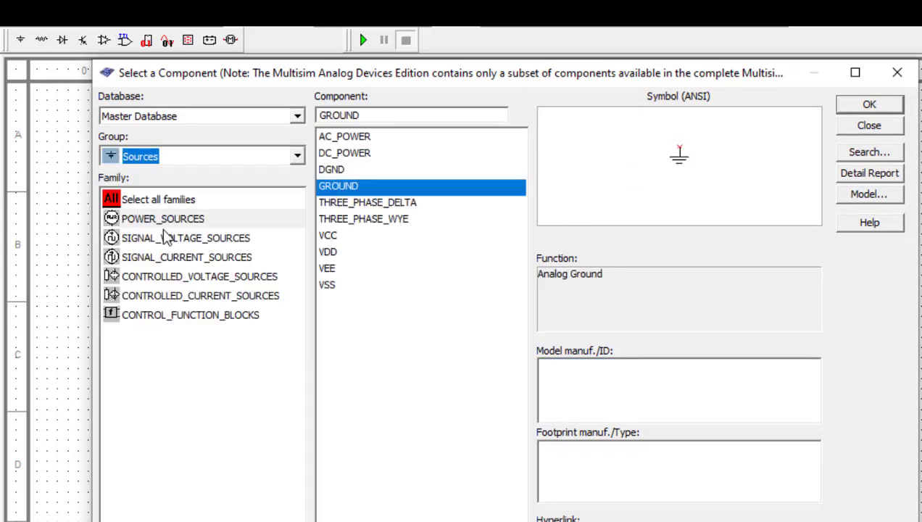
pyautogui.click(366, 238)
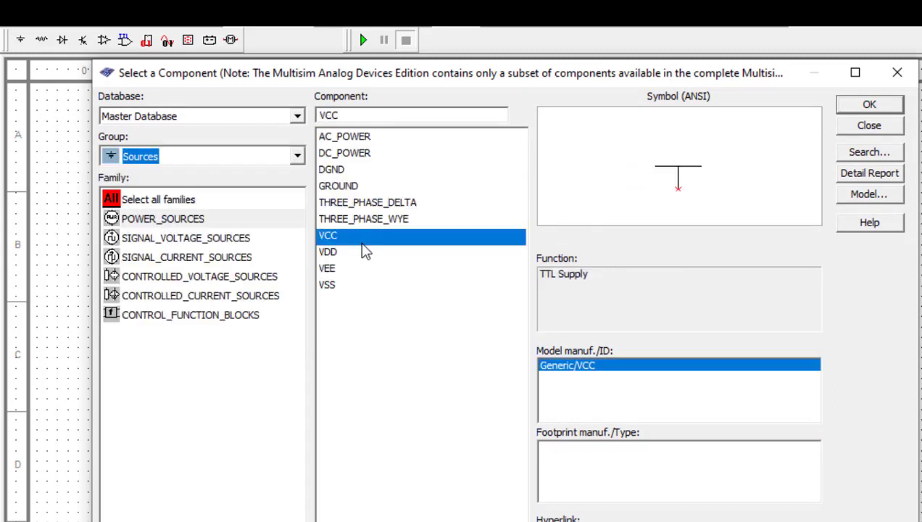
pyautogui.click(869, 106)
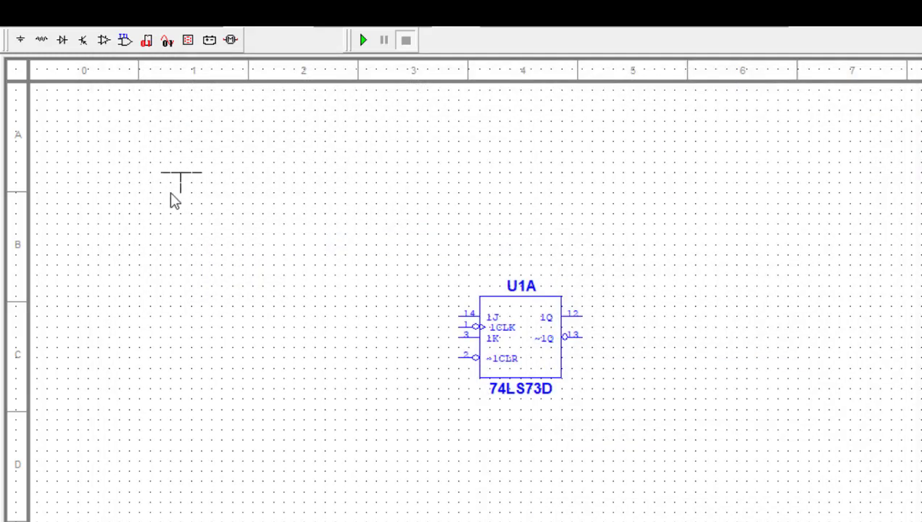
pyautogui.click(123, 200)
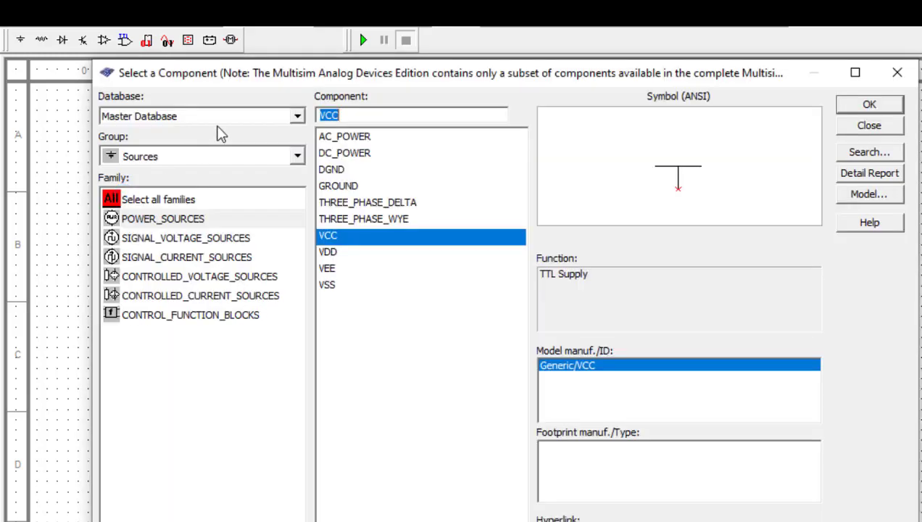
# Add switches J1 and J2 from Basic > SWITCH, stacked left of the chip
pyautogui.click(227, 165)
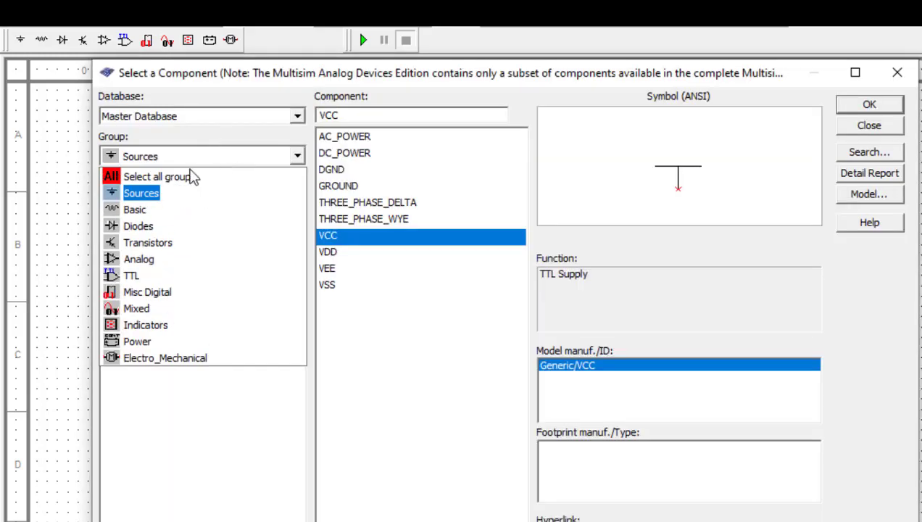
pyautogui.click(160, 209)
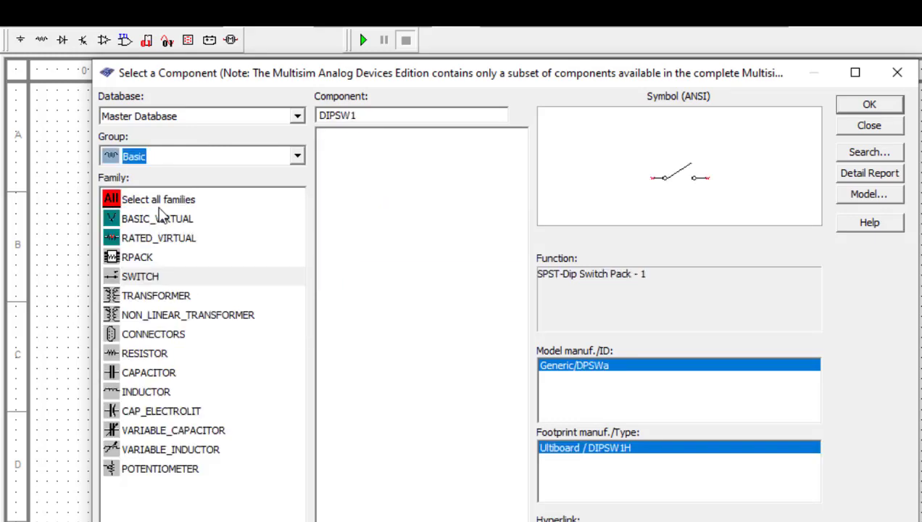
pyautogui.click(168, 277)
pyautogui.click(870, 107)
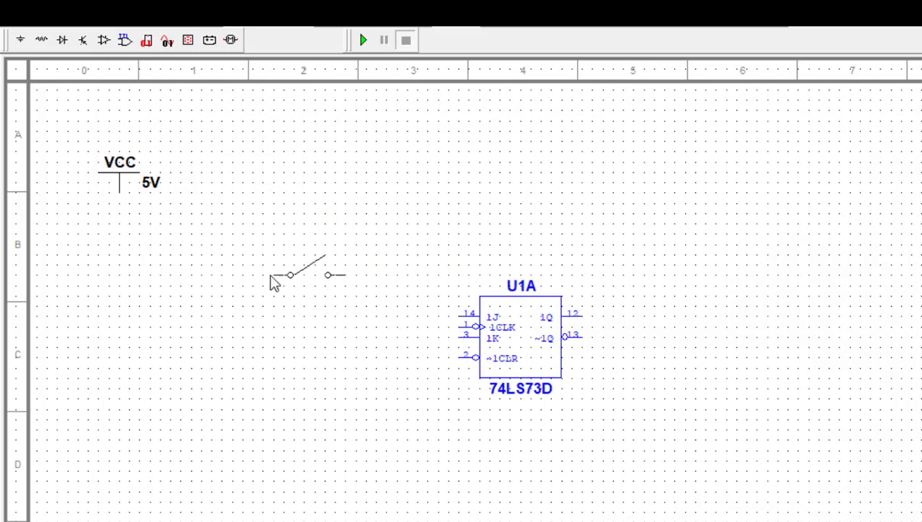
pyautogui.click(229, 285)
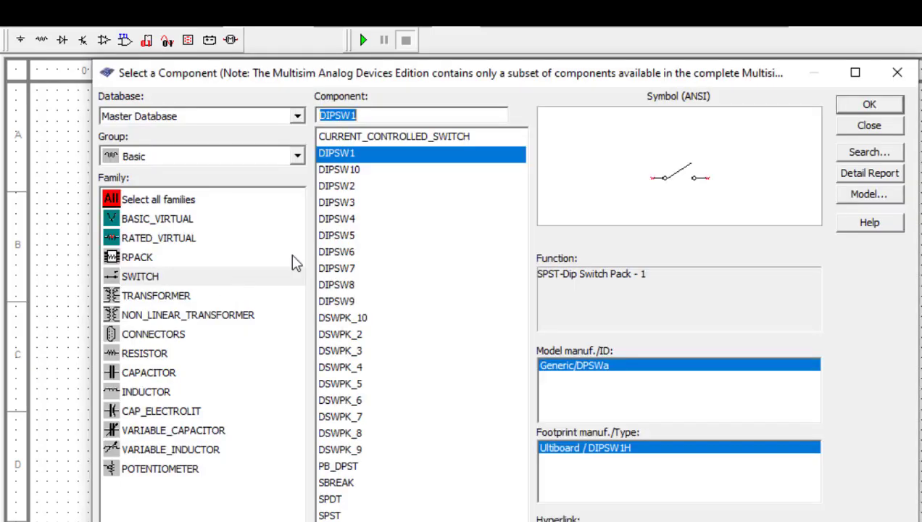
pyautogui.click(869, 106)
pyautogui.click(229, 392)
pyautogui.press('Escape')
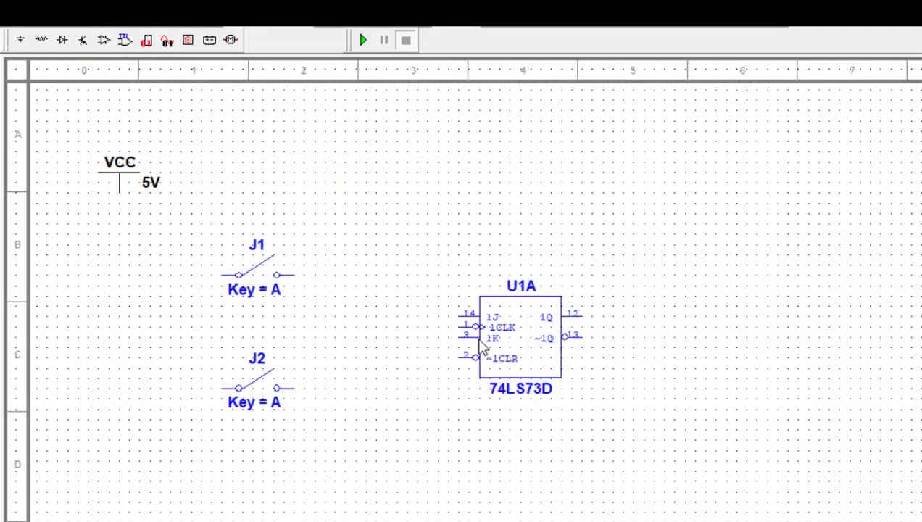
pyautogui.scroll(2, 478, 348)
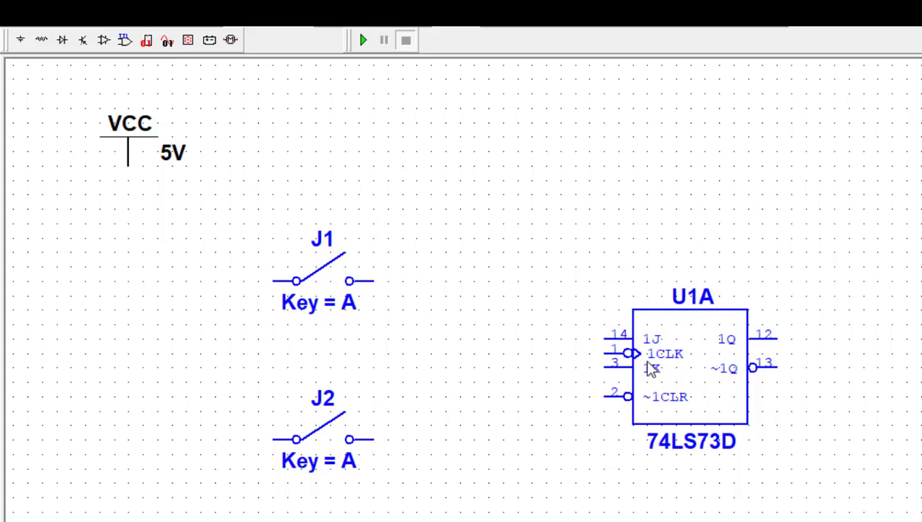
pyautogui.scroll(-2, 651, 368)
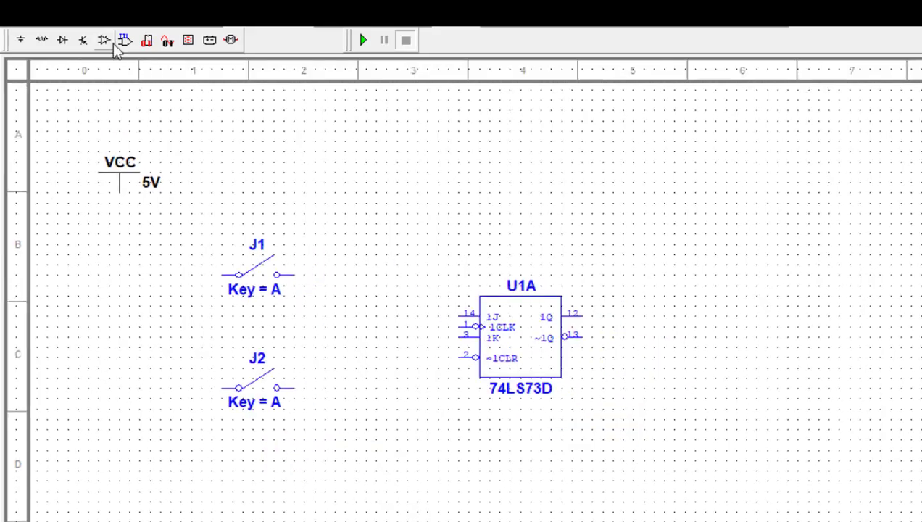
# Place a CLOCK_VOLTAGE source (V1) from SIGNAL_VOLTAGE_SOURCES below the switches
pyautogui.click(105, 41)
pyautogui.click(179, 158)
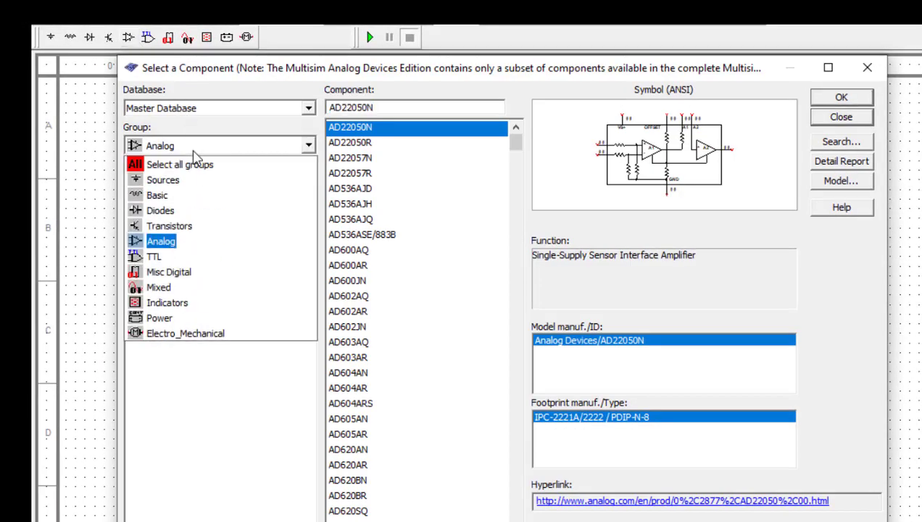
pyautogui.click(182, 181)
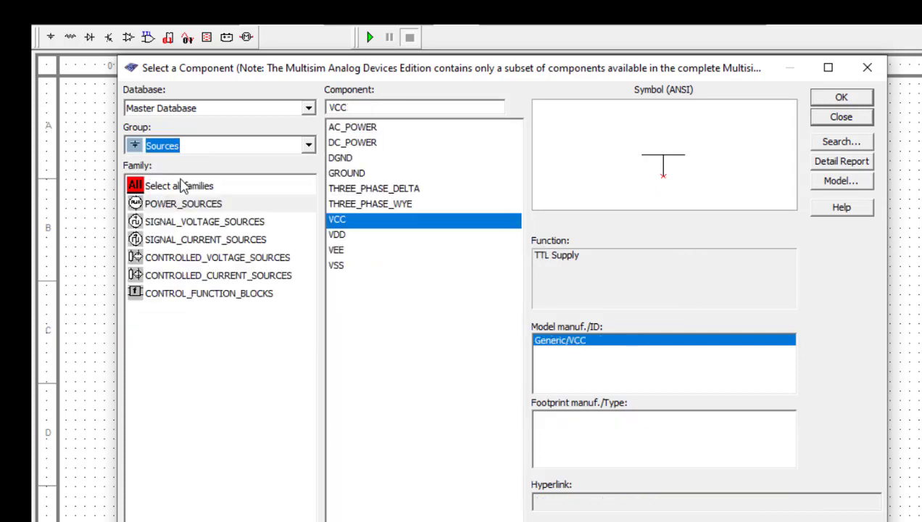
pyautogui.click(197, 224)
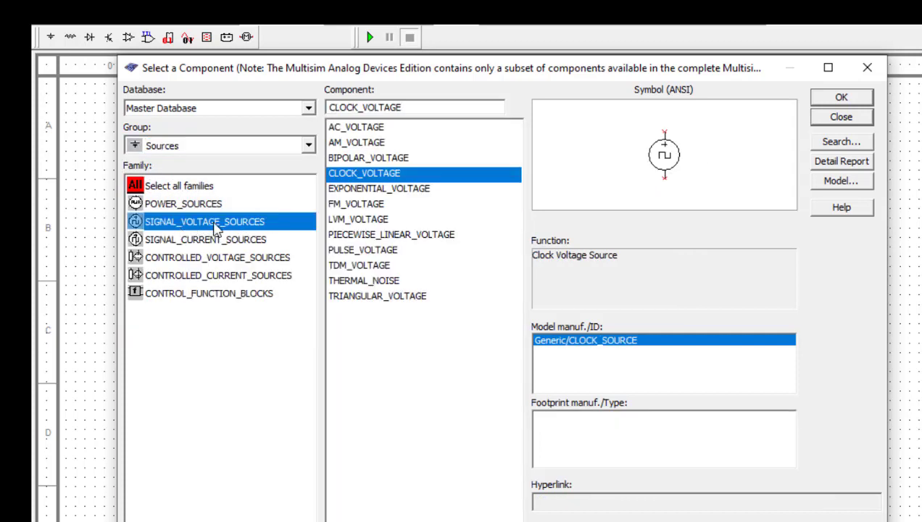
pyautogui.click(347, 178)
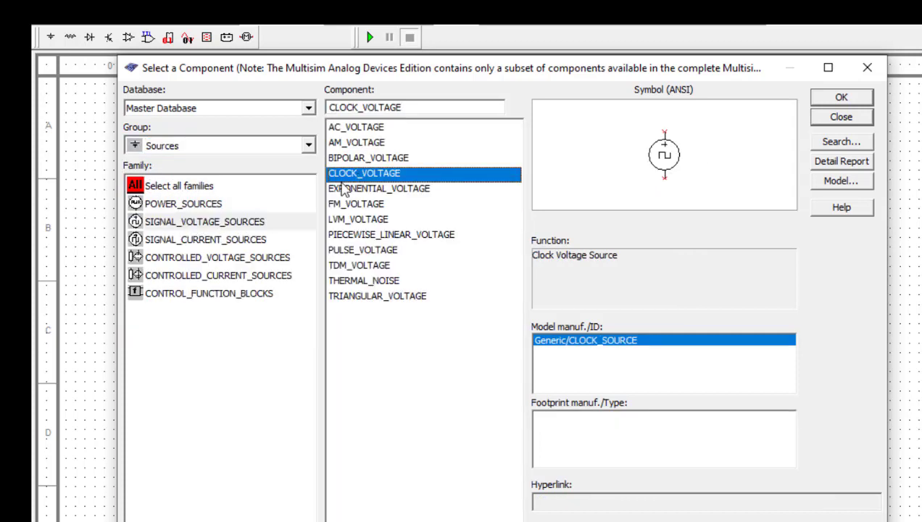
pyautogui.click(234, 226)
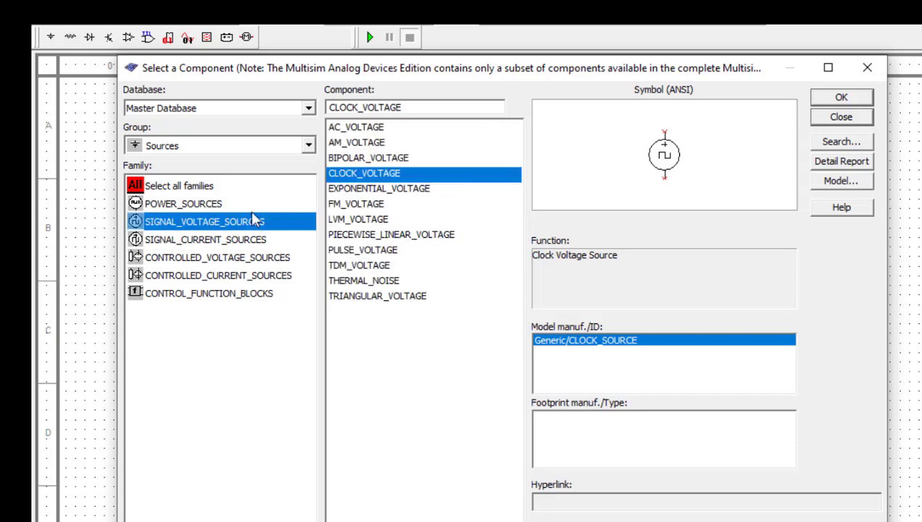
pyautogui.click(843, 99)
pyautogui.click(391, 448)
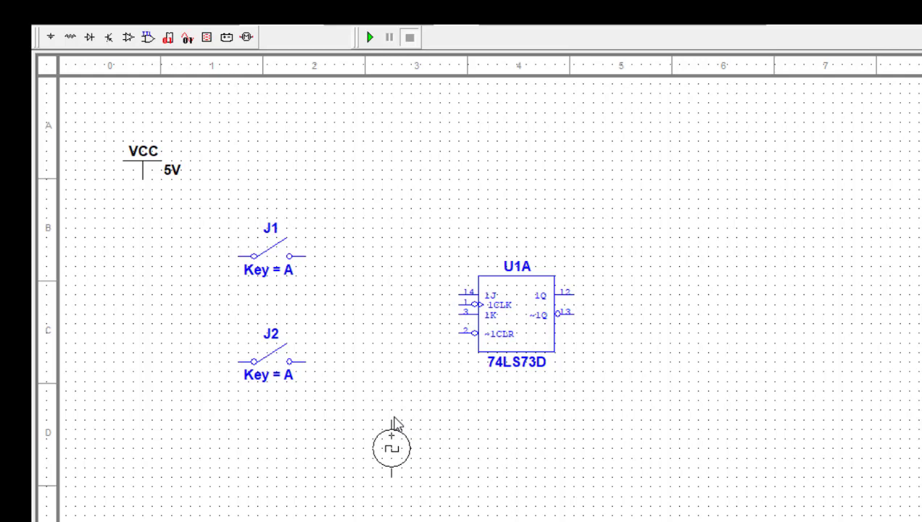
pyautogui.press('Escape')
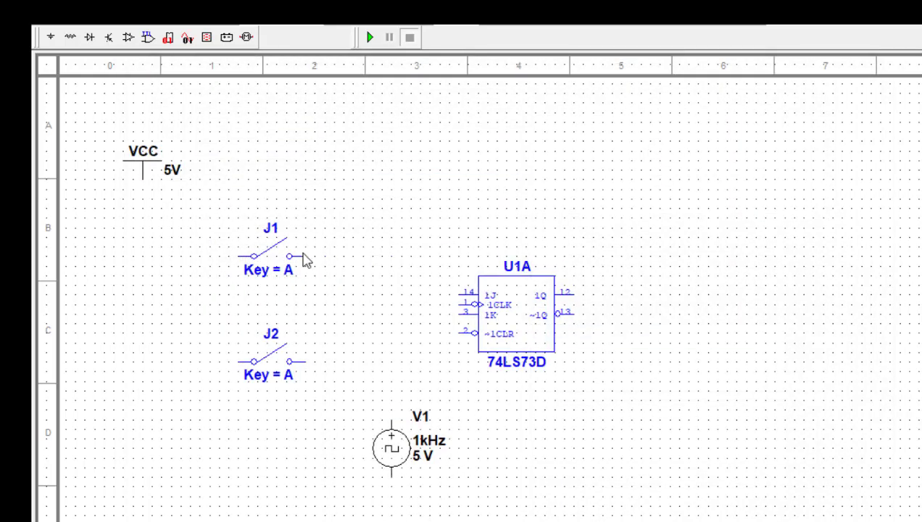
# Pick up a GROUND symbol from Sources > POWER_SOURCES
pyautogui.click(109, 37)
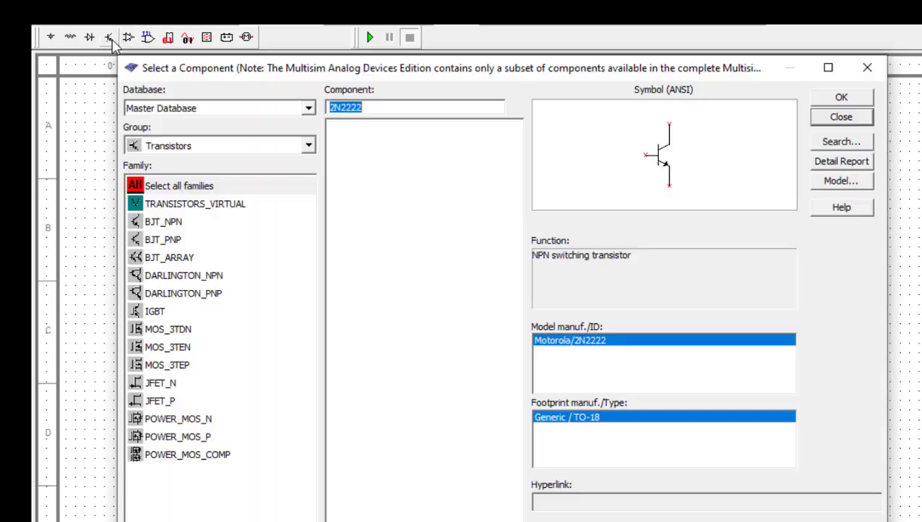
pyautogui.click(167, 146)
pyautogui.click(167, 184)
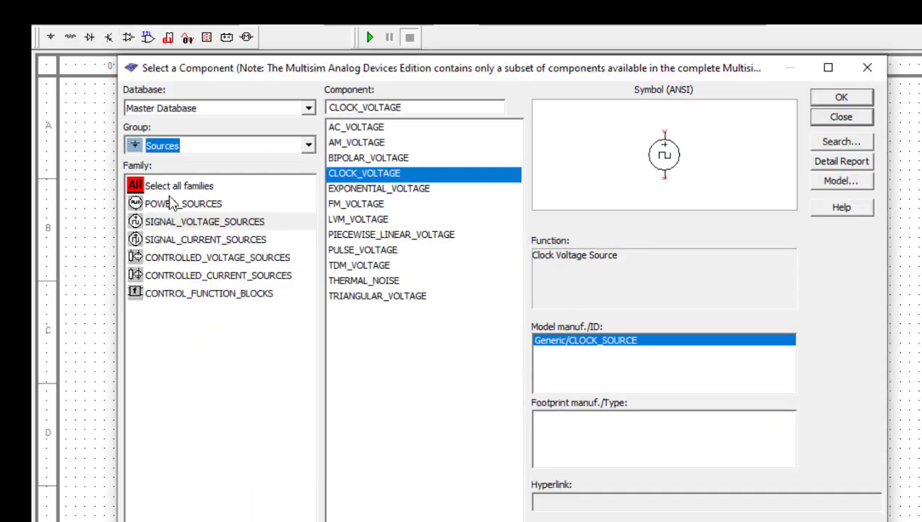
pyautogui.click(175, 205)
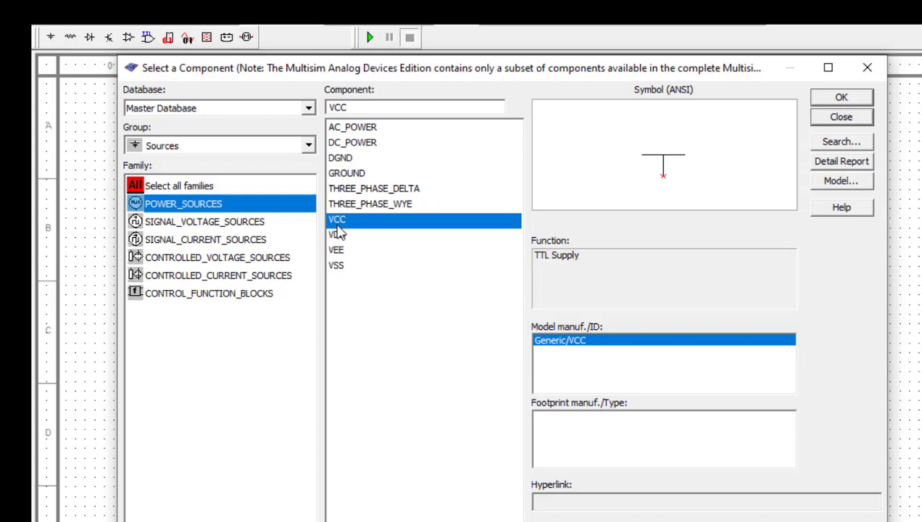
pyautogui.click(350, 174)
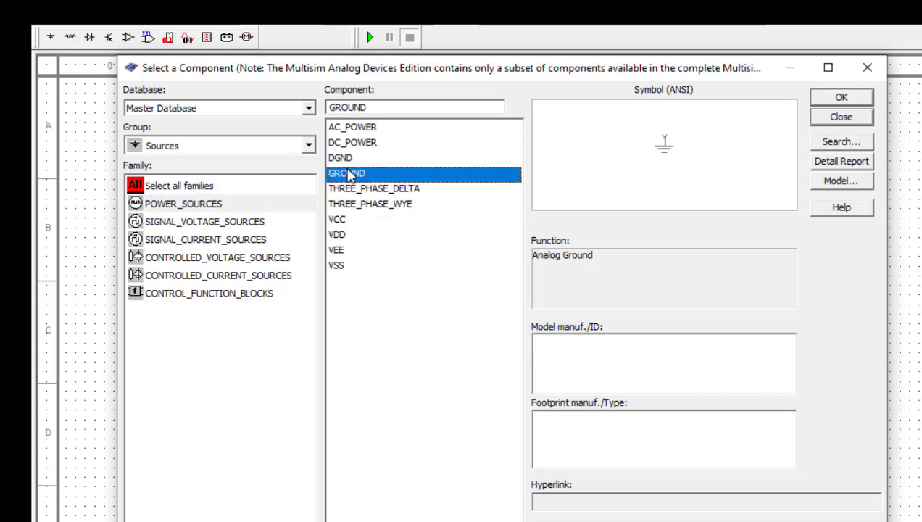
pyautogui.click(841, 117)
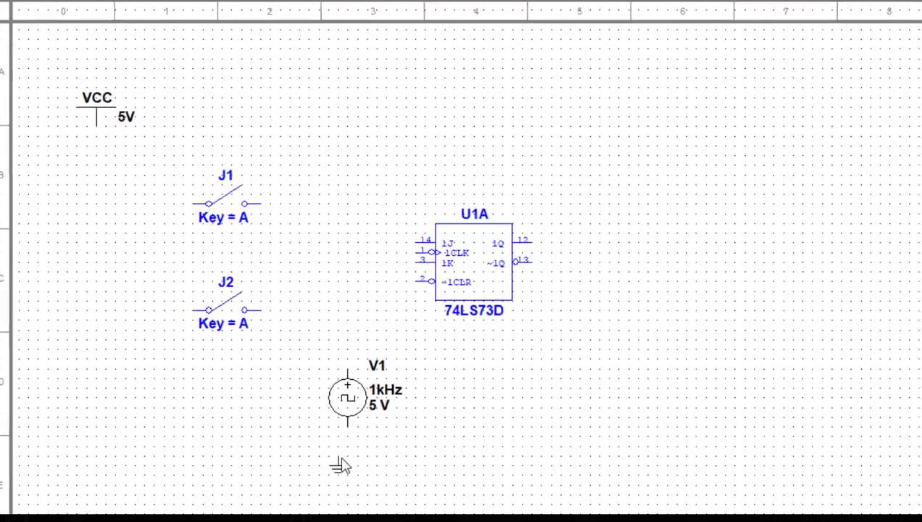
# Drop ground under V1, add red probes X1 and X2 right of U1A, and start a VCC wire
pyautogui.click(340, 455)
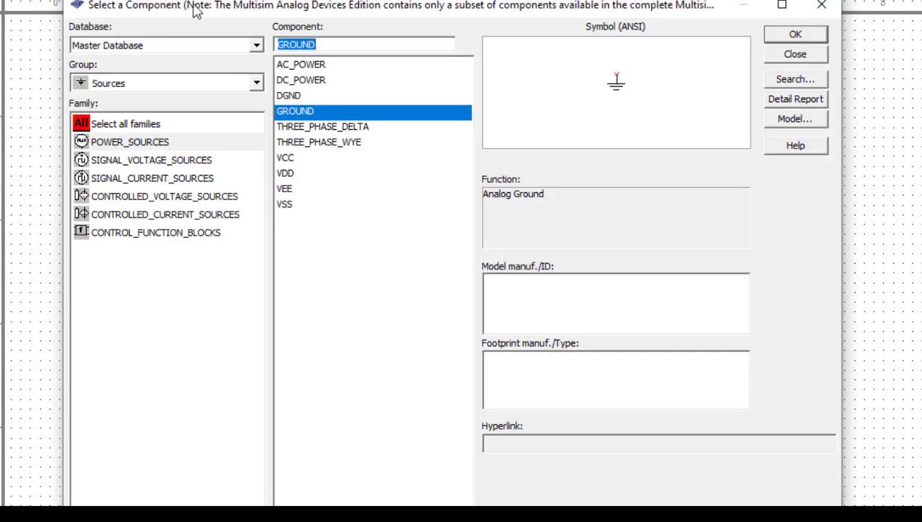
pyautogui.click(183, 90)
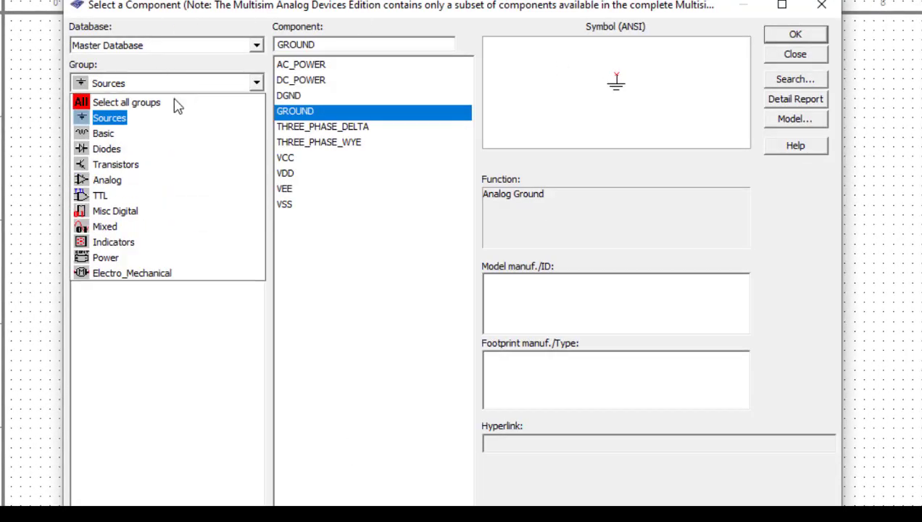
pyautogui.click(123, 248)
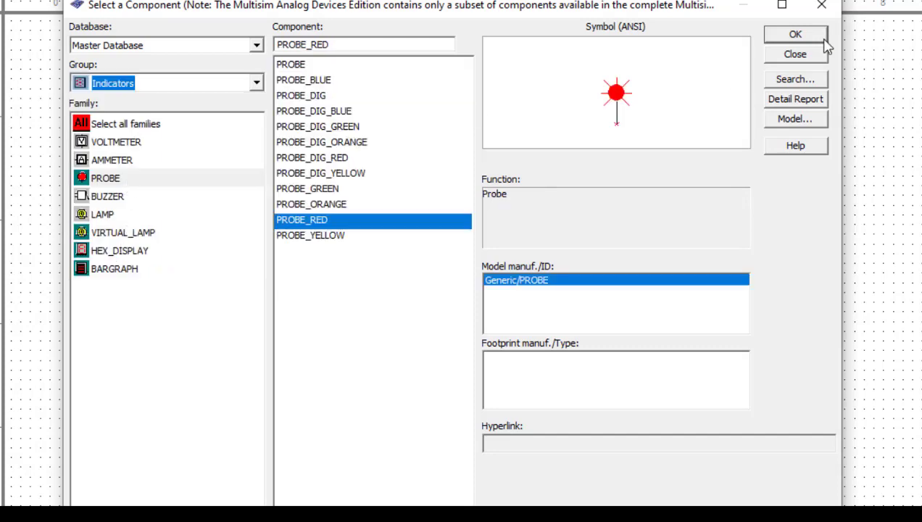
pyautogui.click(795, 34)
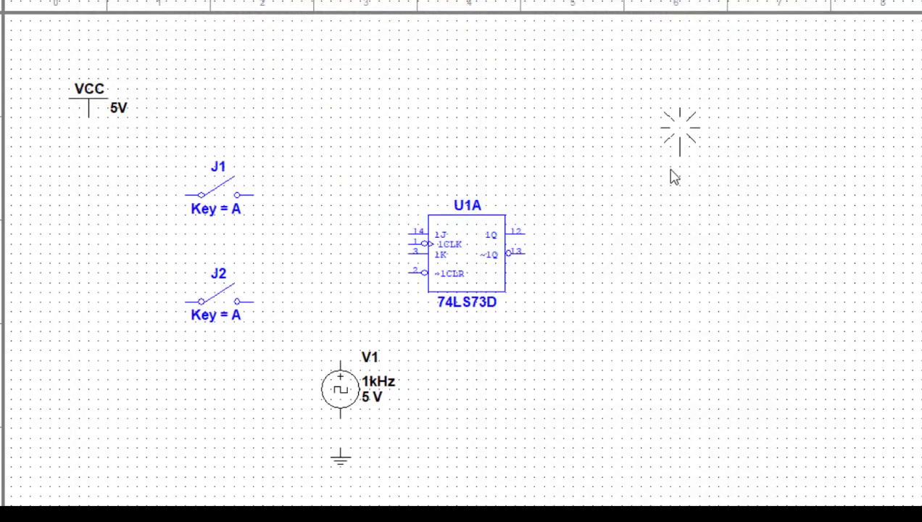
pyautogui.click(641, 198)
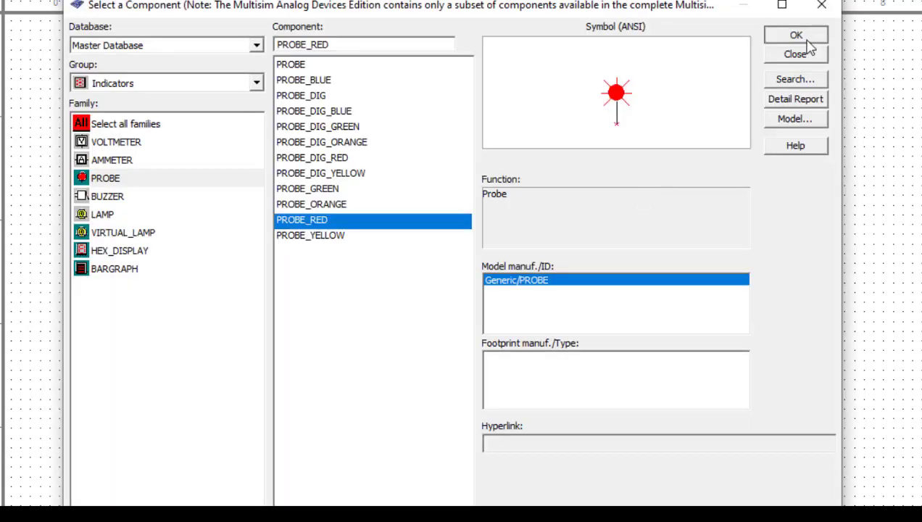
pyautogui.click(803, 53)
pyautogui.click(652, 282)
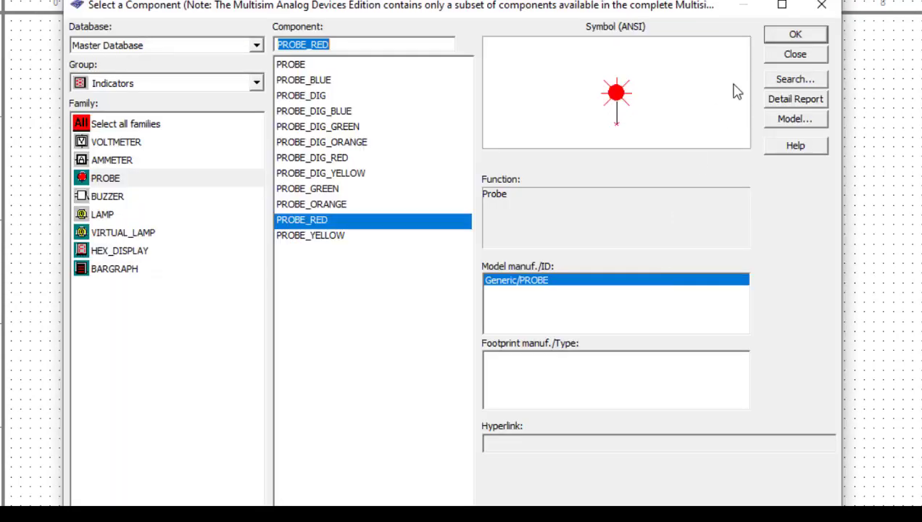
pyautogui.click(795, 55)
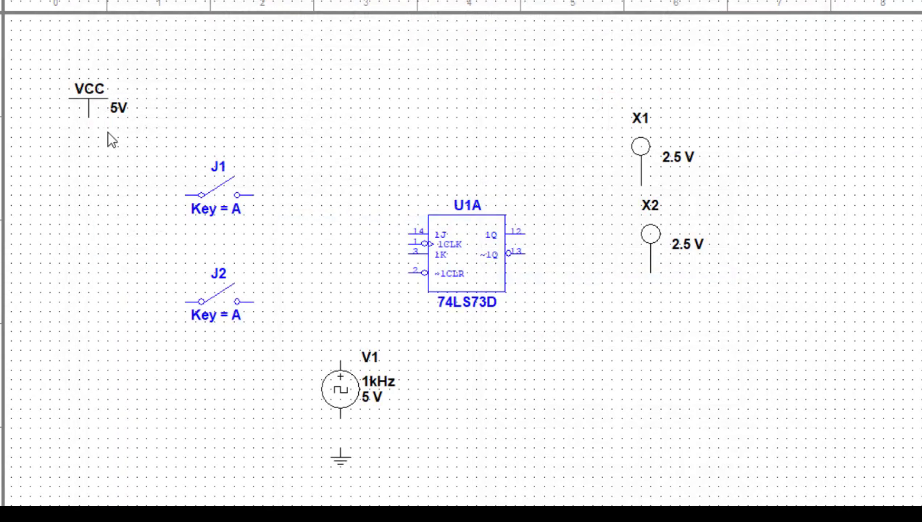
pyautogui.click(88, 116)
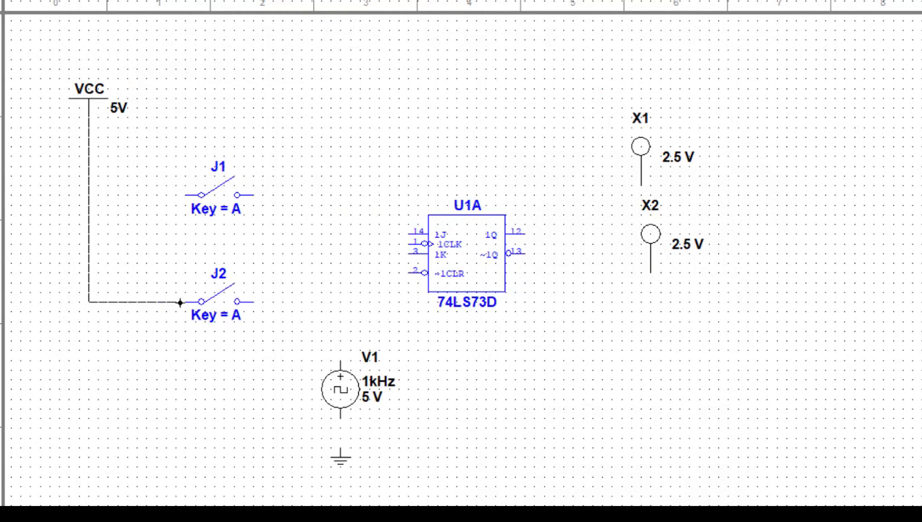
# Wire VCC to switches J1 and J2, then J1 to input 1J and J2 to 1K
pyautogui.click(182, 303)
pyautogui.click(177, 195)
pyautogui.click(89, 195)
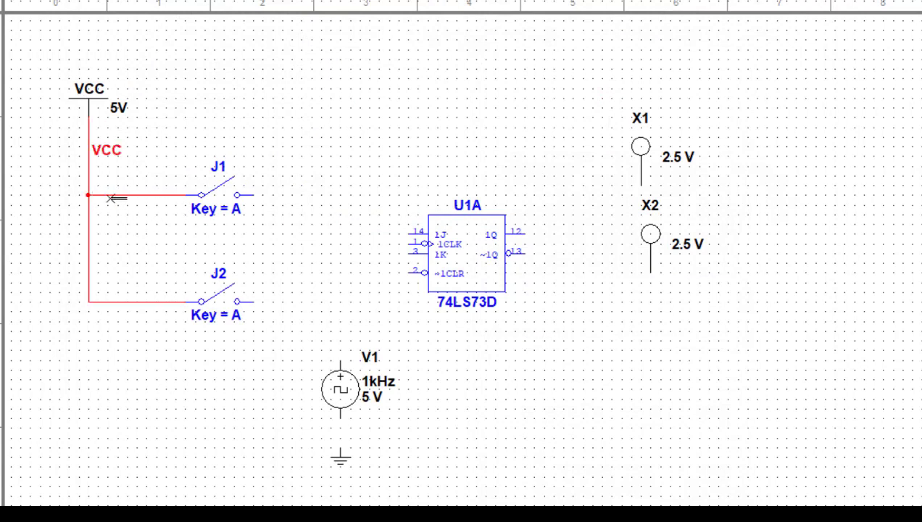
pyautogui.click(255, 199)
pyautogui.click(407, 233)
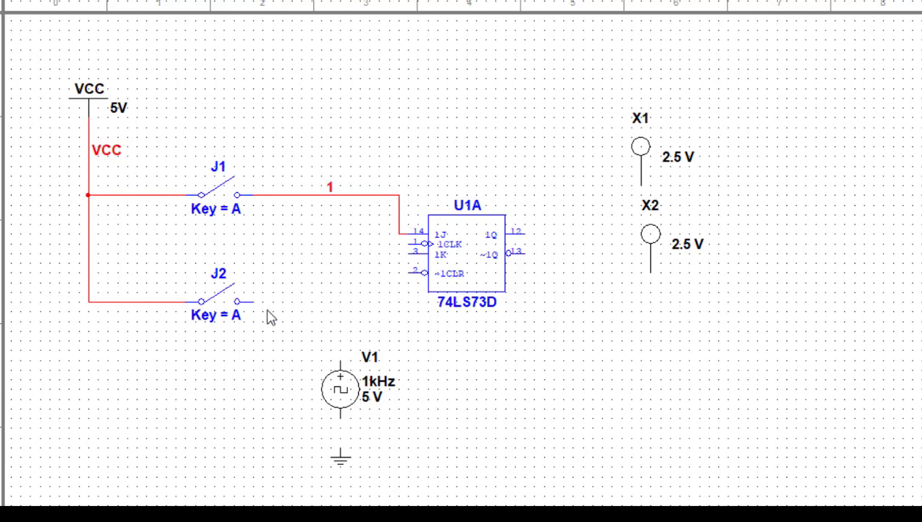
pyautogui.click(254, 300)
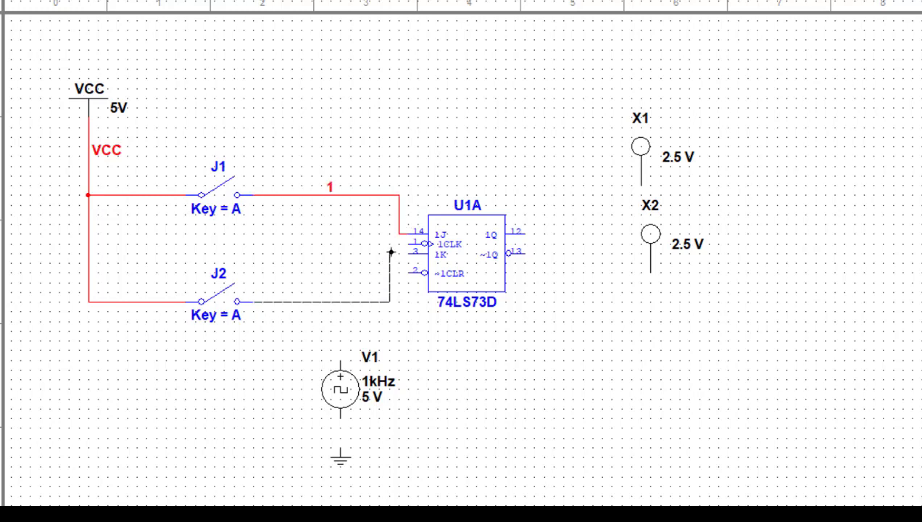
pyautogui.click(409, 253)
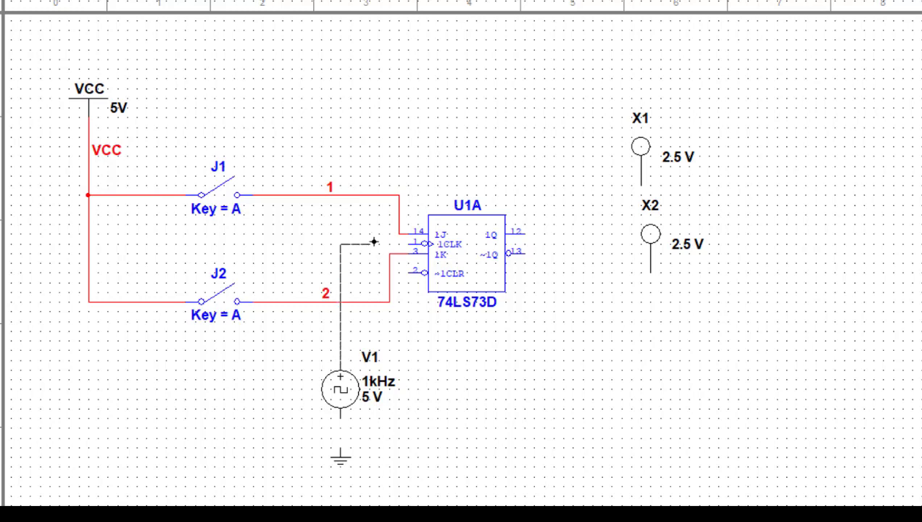
# Wire V1 to 1CLK and ground, 1Q to probe X1 and ~1Q to probe X2
pyautogui.click(404, 245)
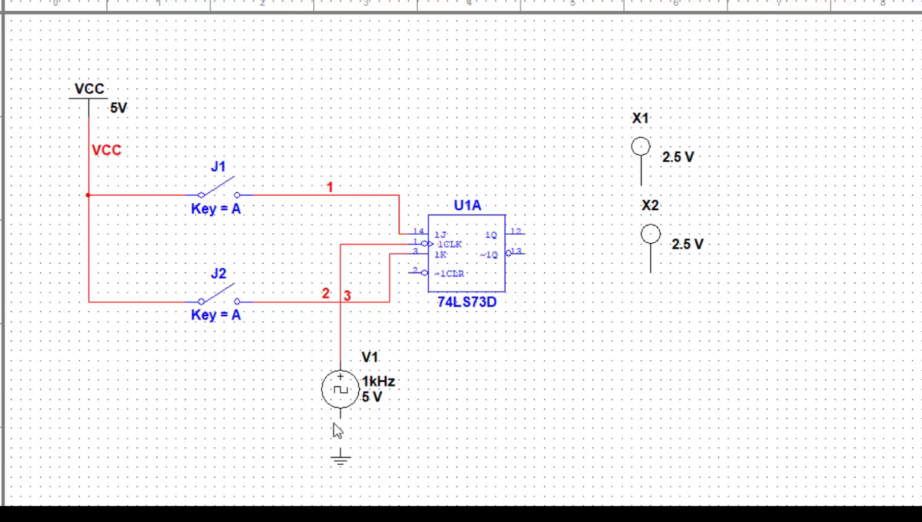
pyautogui.click(338, 447)
pyautogui.click(640, 186)
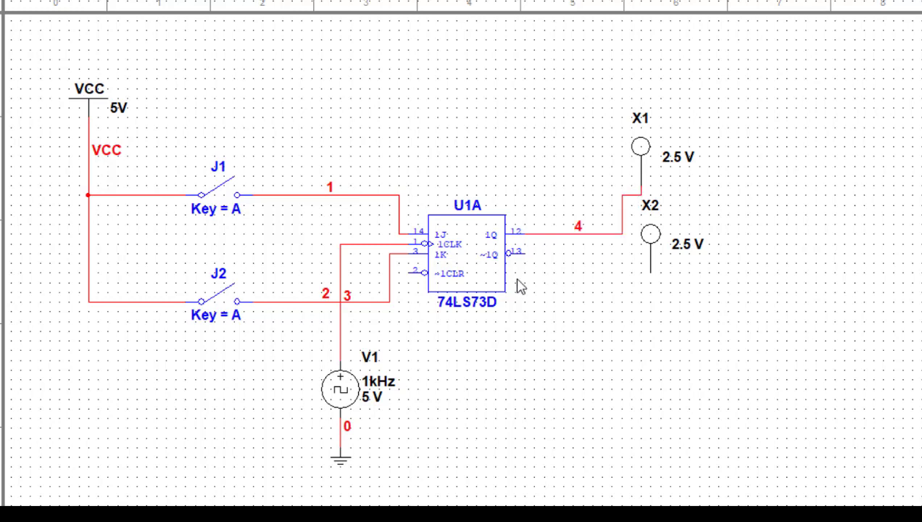
pyautogui.click(521, 252)
pyautogui.click(650, 273)
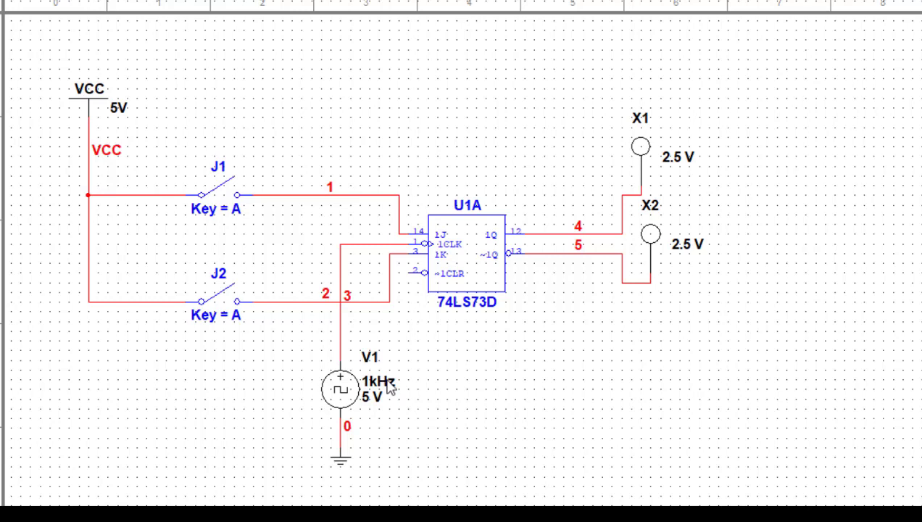
pyautogui.click(339, 399)
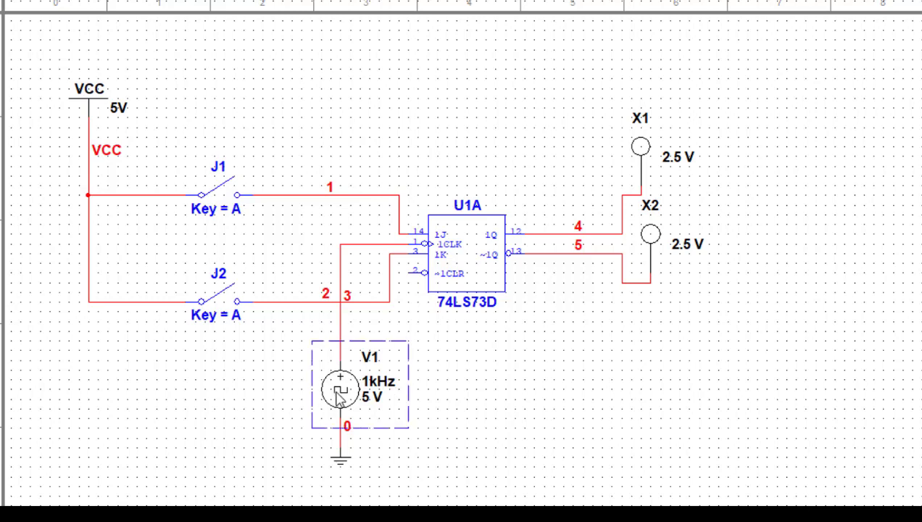
# Change clock source V1's frequency to 10 Hz in its properties
pyautogui.doubleClick(339, 400)
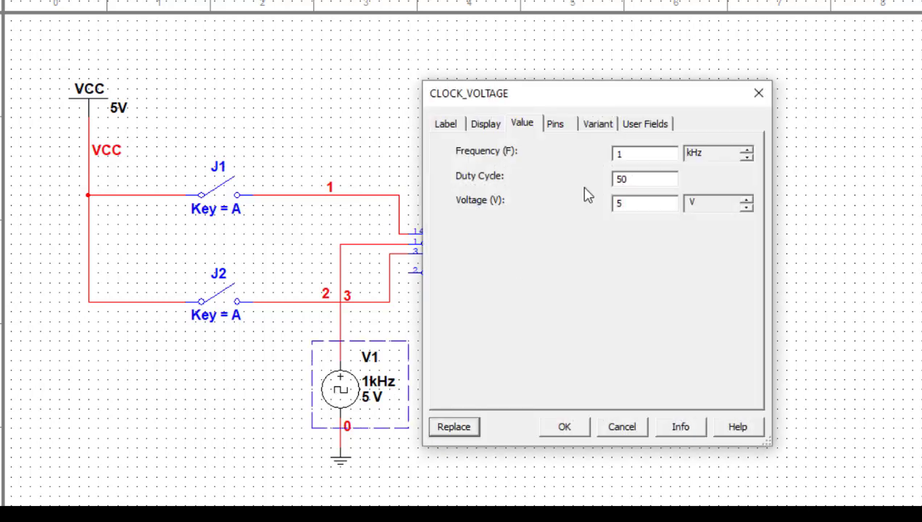
pyautogui.moveTo(654, 96); pyautogui.dragTo(522, 127)
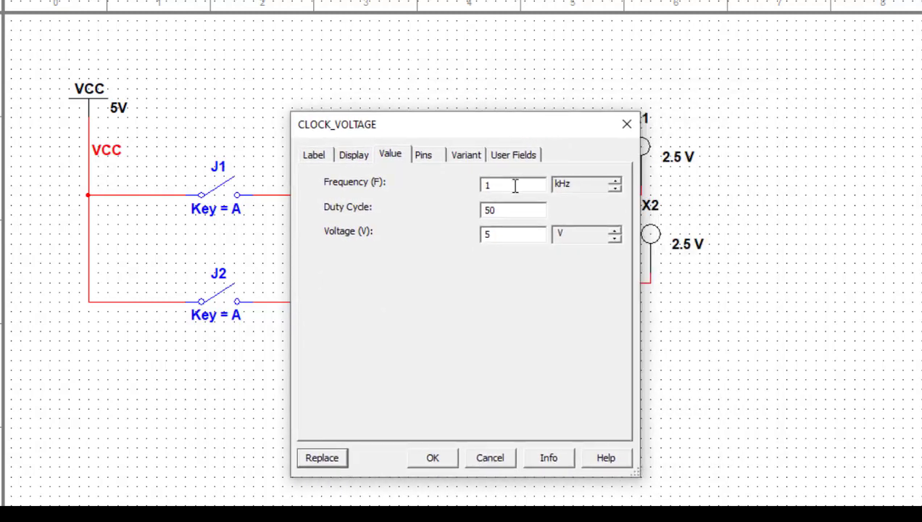
pyautogui.moveTo(579, 186); pyautogui.dragTo(545, 183)
pyautogui.click(583, 185)
pyautogui.click(579, 184)
pyautogui.click(532, 188)
pyautogui.write('10')
pyautogui.click(447, 461)
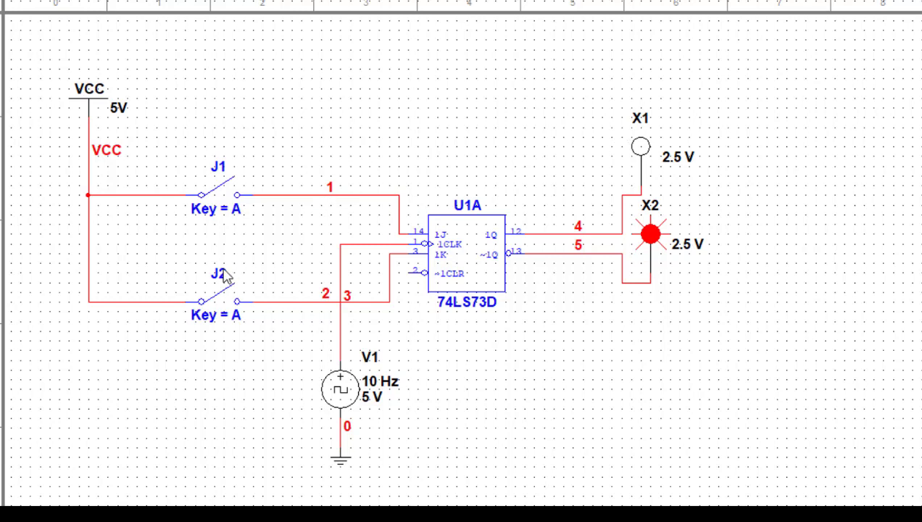
# Toggle switches J2 and J1 to test, then tie the ~1CLR input to the VCC line
pyautogui.click(223, 300)
pyautogui.click(229, 311)
pyautogui.click(222, 196)
pyautogui.click(216, 201)
pyautogui.click(408, 274)
pyautogui.click(93, 302)
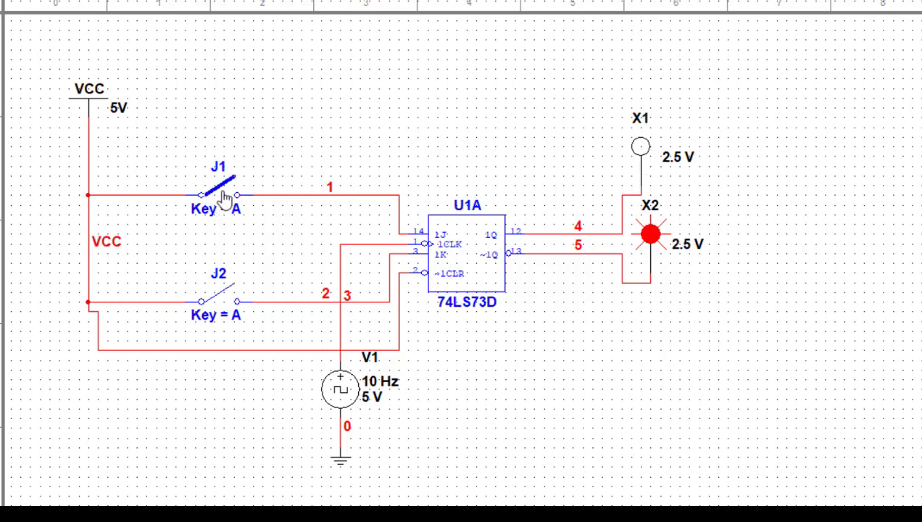
# Repeatedly toggle J1 (set) and J2 (reset) while watching probes X1 and X2, finally closing both
pyautogui.click(220, 292)
pyautogui.click(221, 297)
pyautogui.click(220, 190)
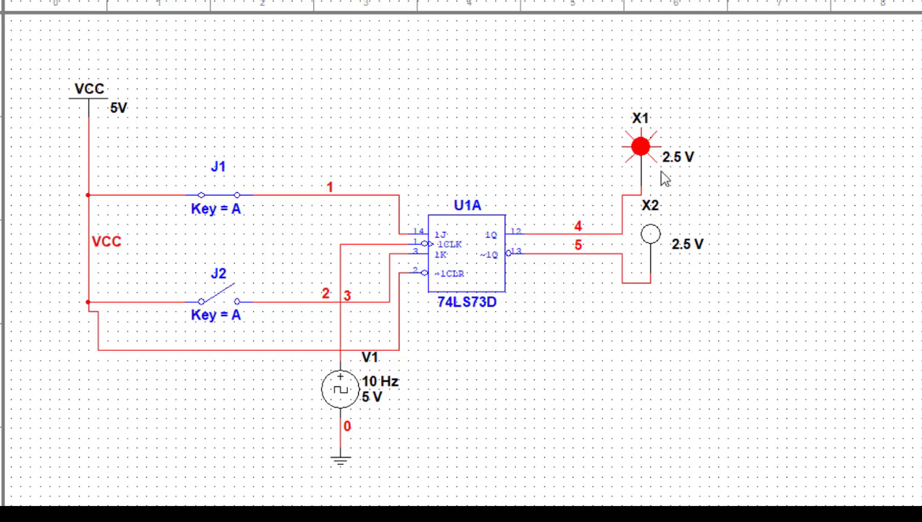
pyautogui.click(221, 197)
pyautogui.click(226, 301)
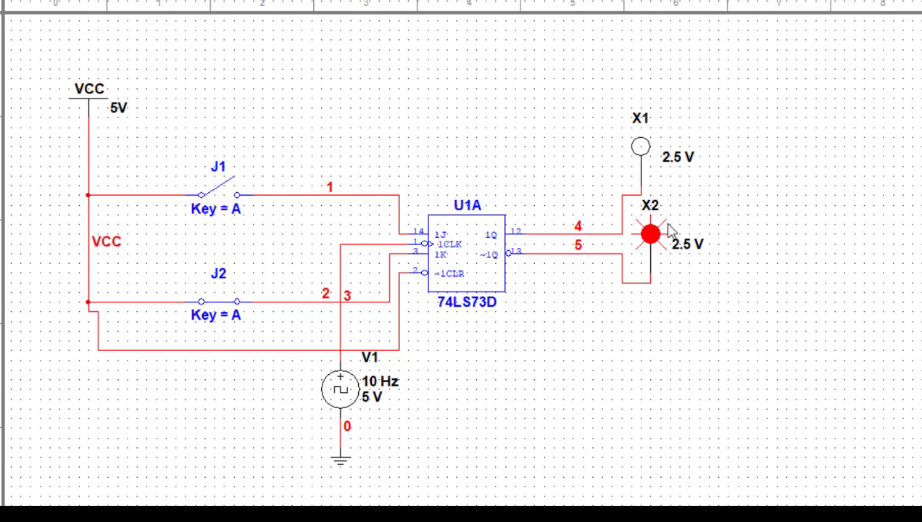
pyautogui.click(225, 302)
pyautogui.click(210, 198)
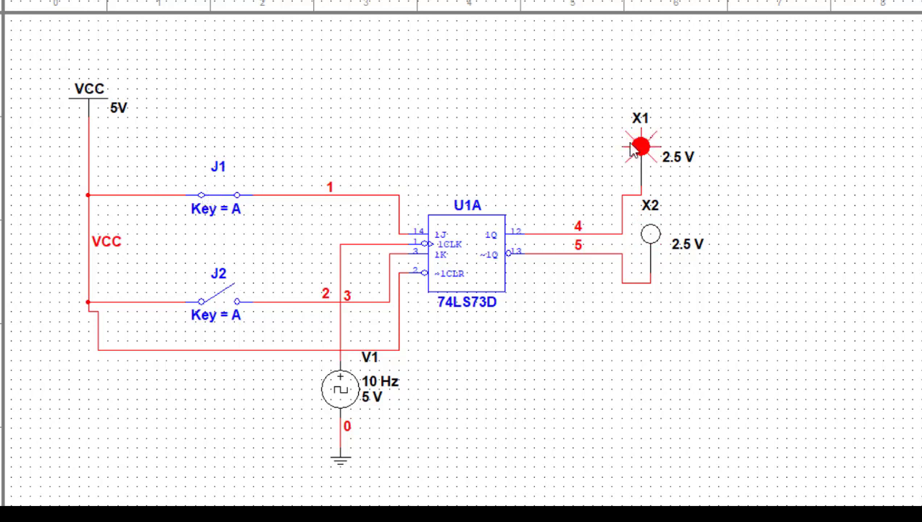
pyautogui.click(210, 200)
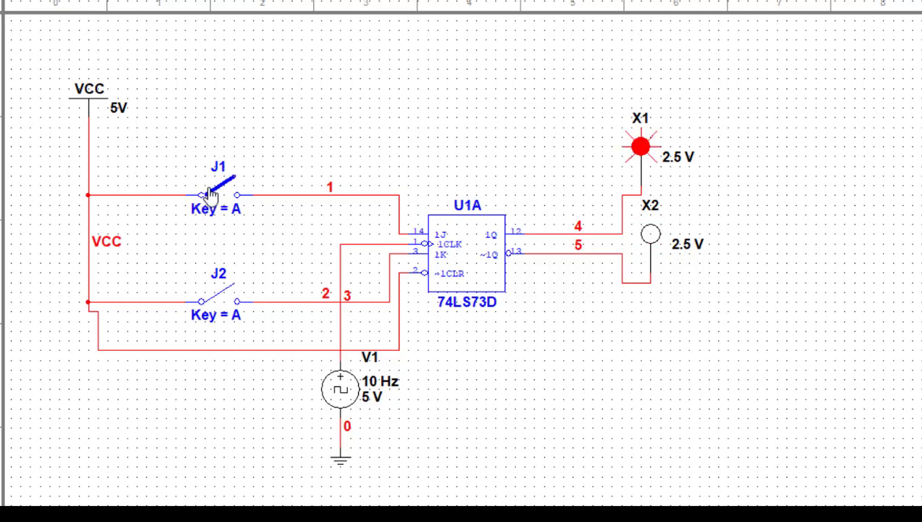
pyautogui.click(215, 303)
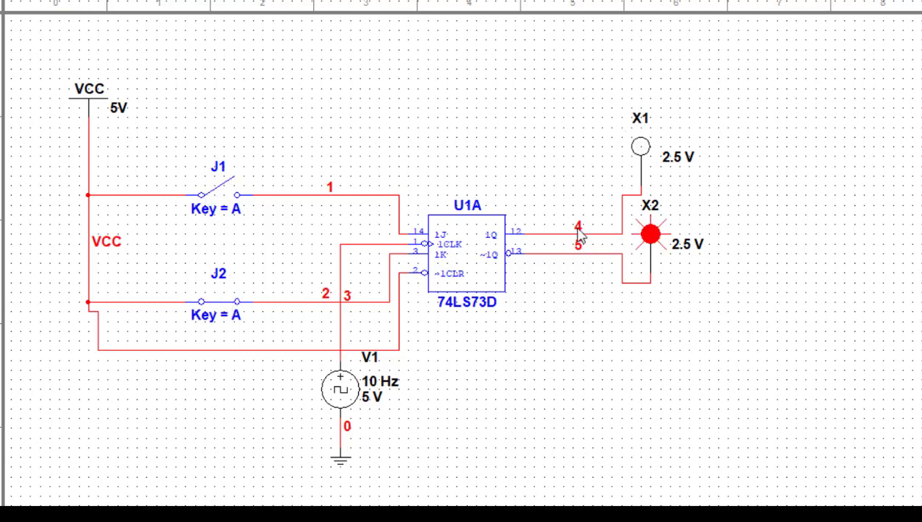
pyautogui.click(218, 304)
pyautogui.click(222, 196)
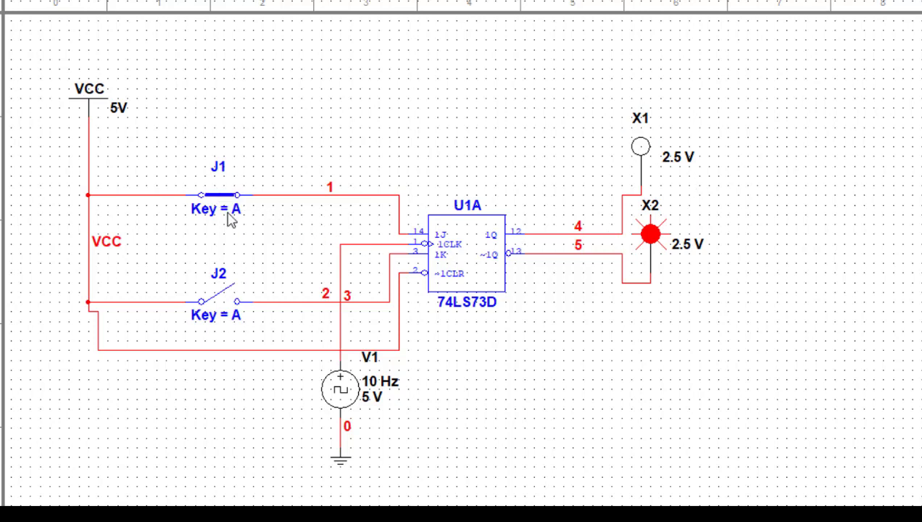
pyautogui.click(221, 303)
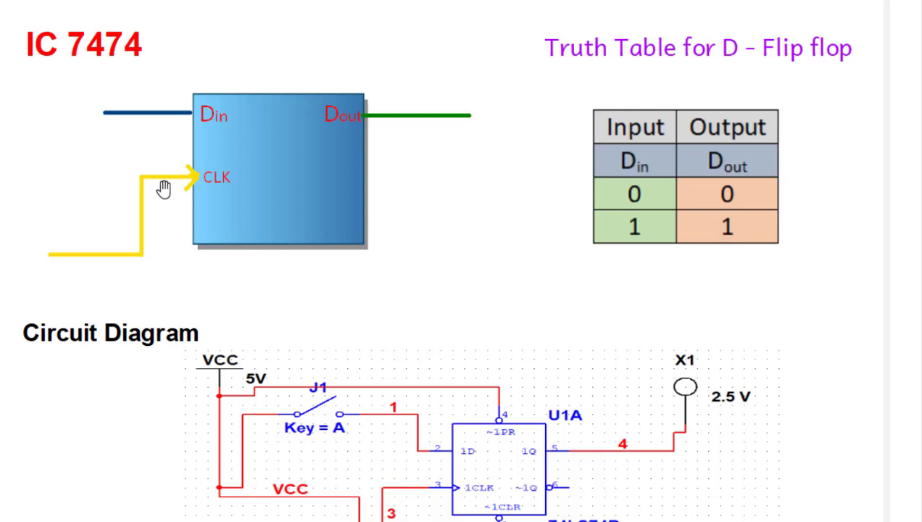
# Scroll the reference slide down to the D flip-flop circuit diagram
pyautogui.scroll(-2, 378, 308)
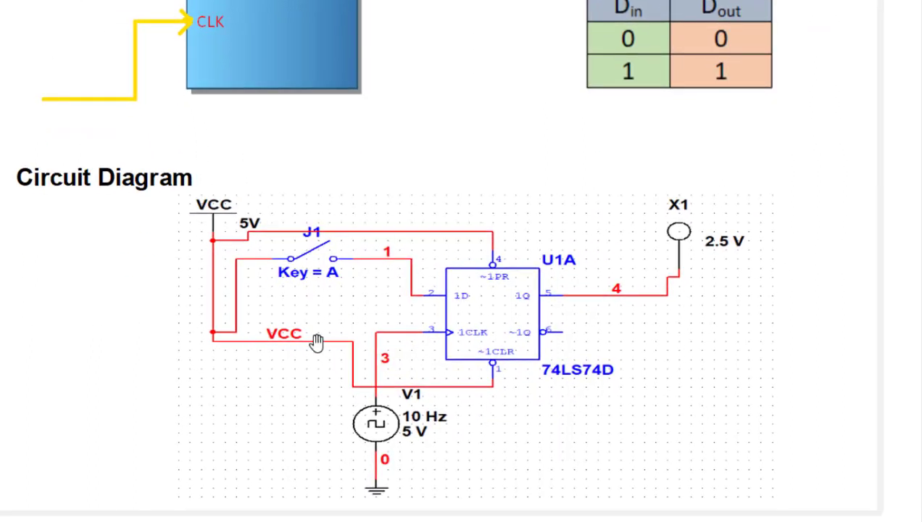
pyautogui.scroll(-1, 319, 333)
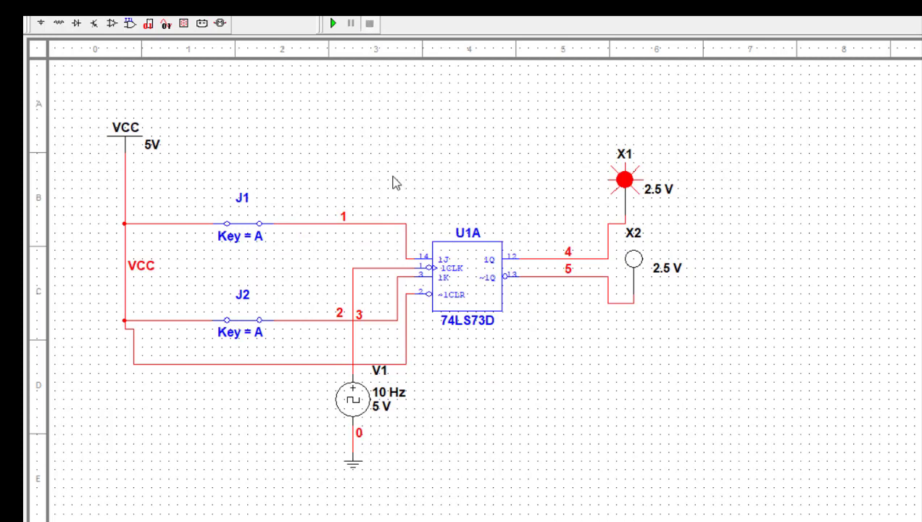
# Delete the 74LS73D chip, switch J2 and probe X2 along with their wires
pyautogui.rightClick(475, 273)
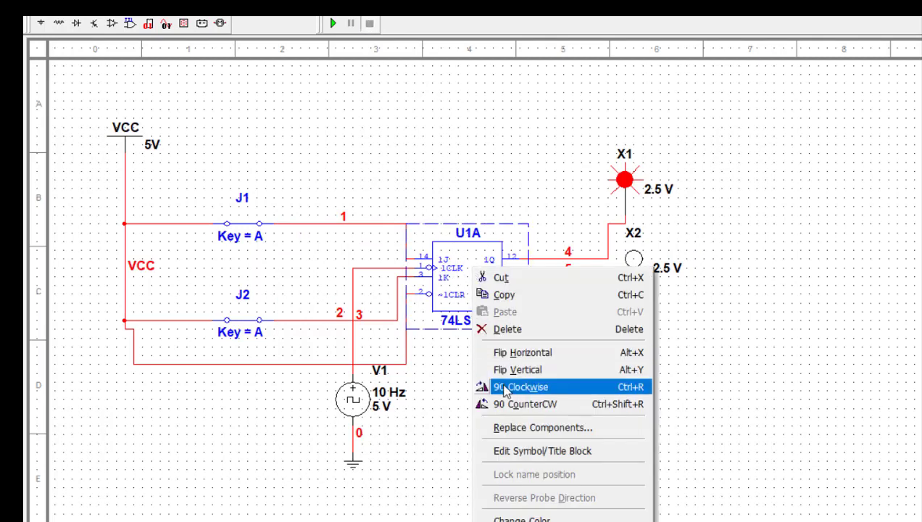
pyautogui.click(529, 330)
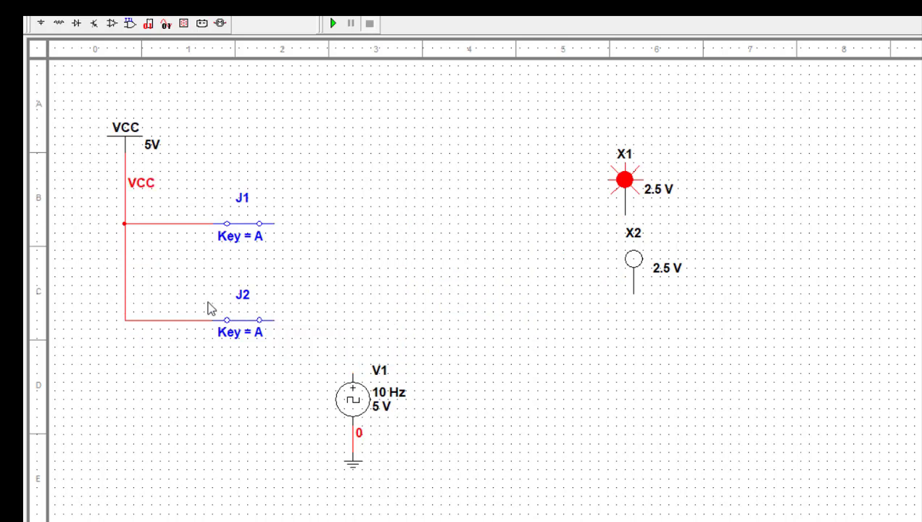
pyautogui.moveTo(204, 303); pyautogui.dragTo(294, 362)
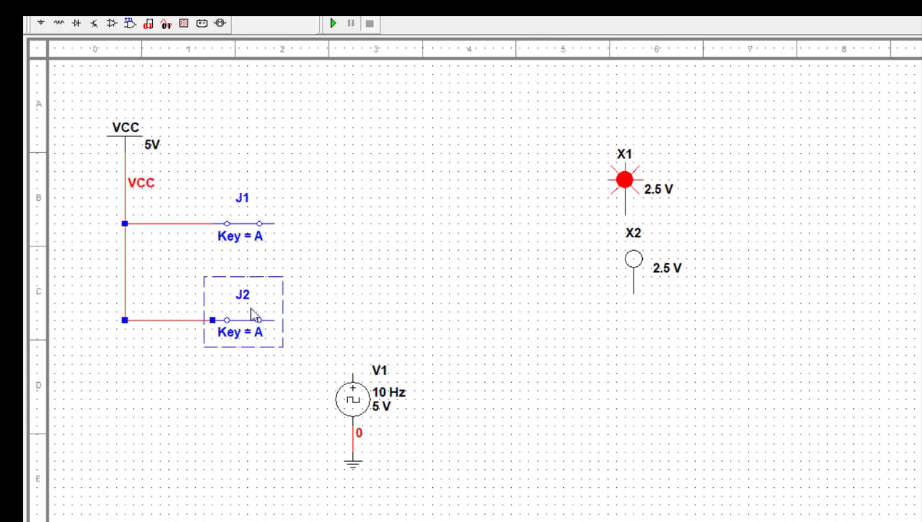
pyautogui.press('Delete')
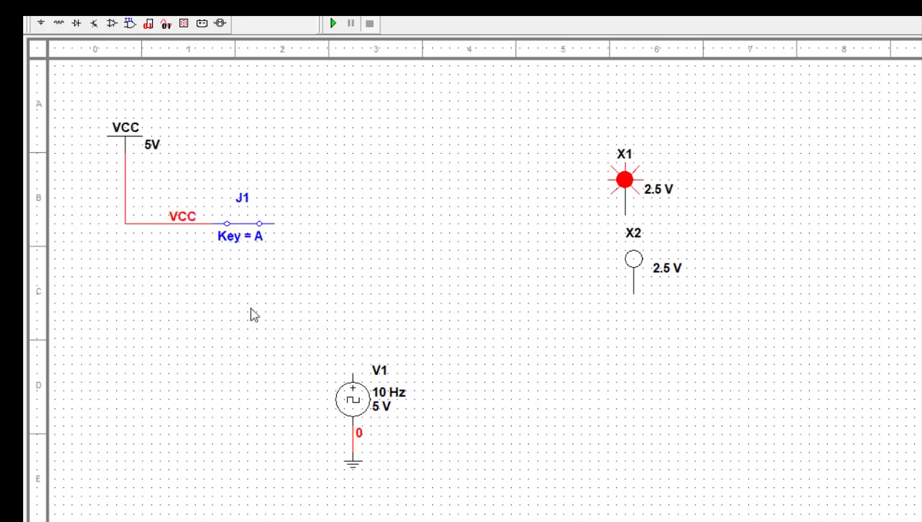
pyautogui.click(642, 274)
pyautogui.press('Delete')
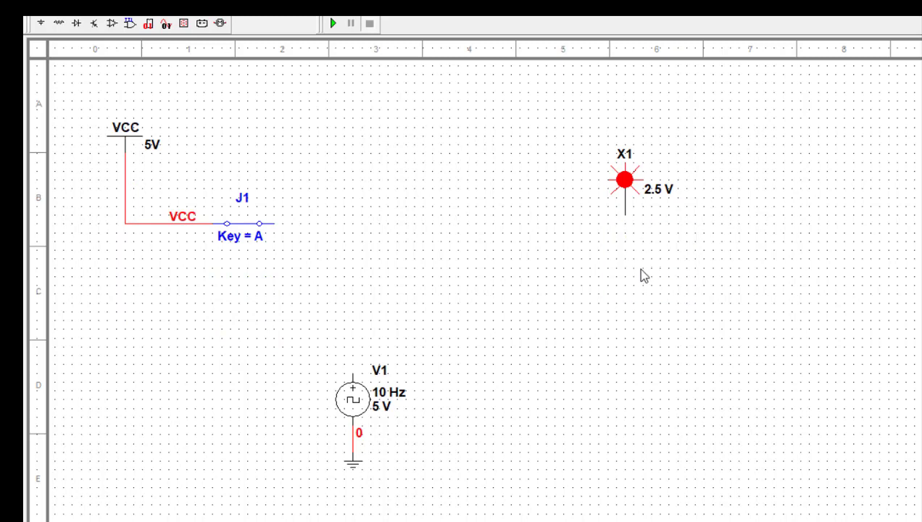
# Select the 74LS74D part from the TTL group by searching for 74LS74
pyautogui.click(94, 24)
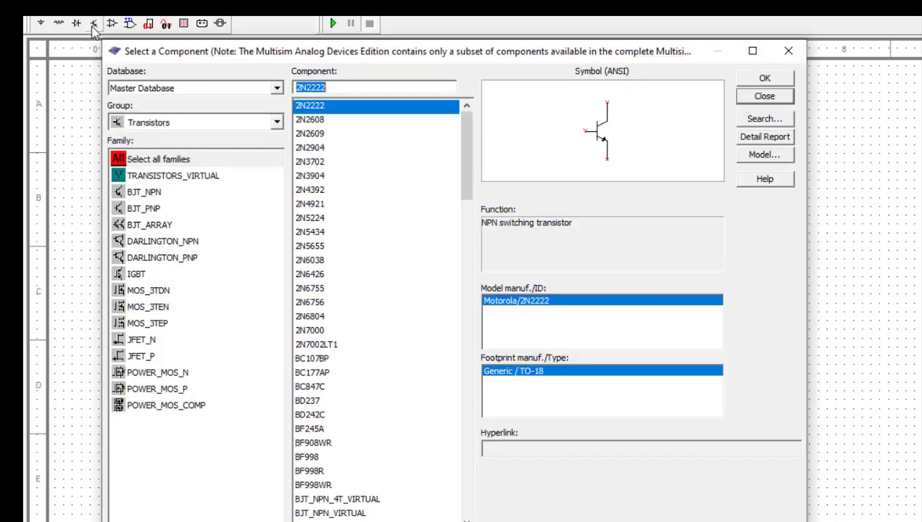
pyautogui.click(221, 125)
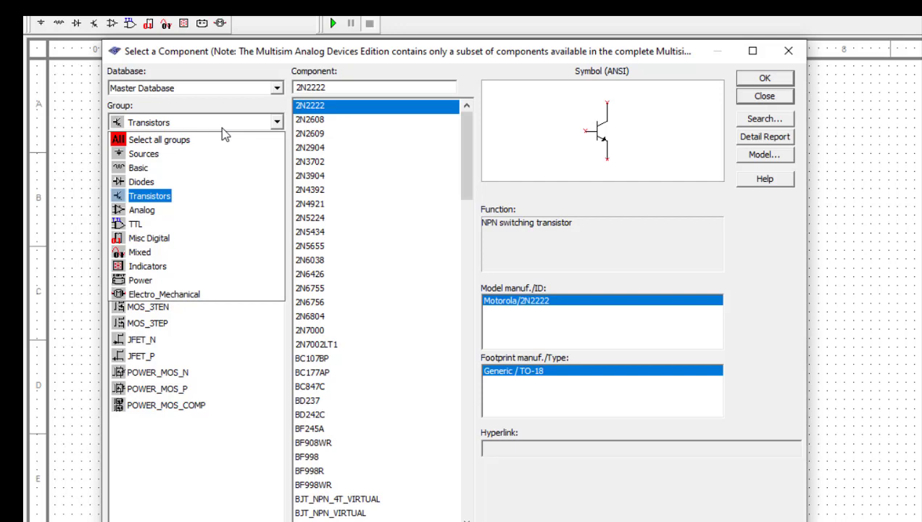
pyautogui.click(163, 229)
pyautogui.click(340, 87)
pyautogui.press('BackSpace')
pyautogui.press('BackSpace')
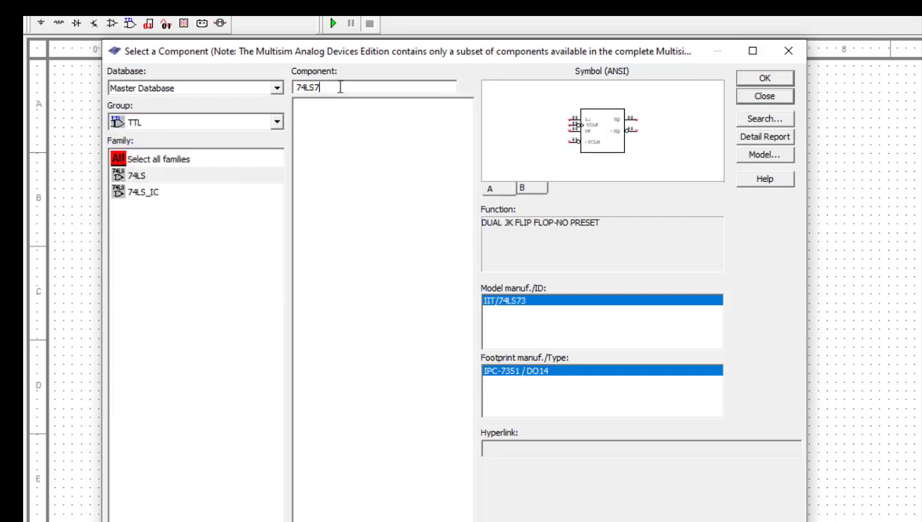
pyautogui.write('4')
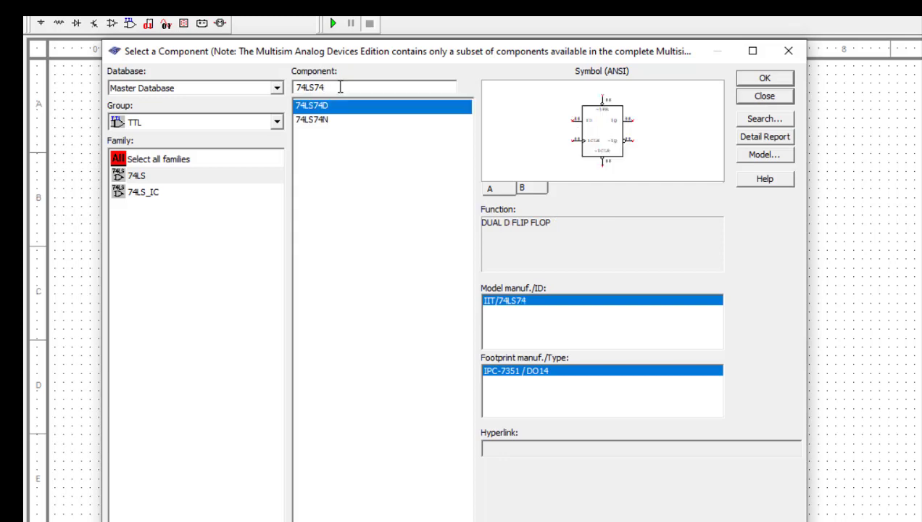
pyautogui.click(751, 83)
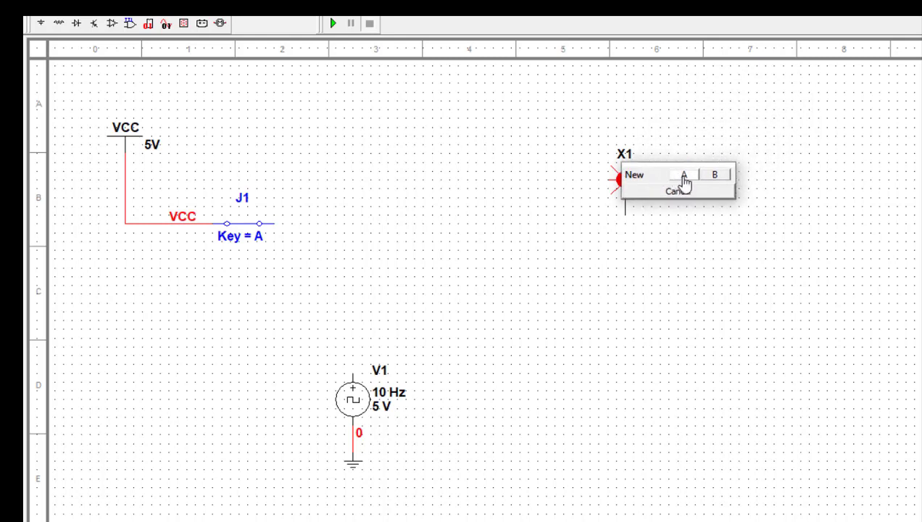
# Place section A (U1A) between switch J1 and probe X1
pyautogui.click(683, 179)
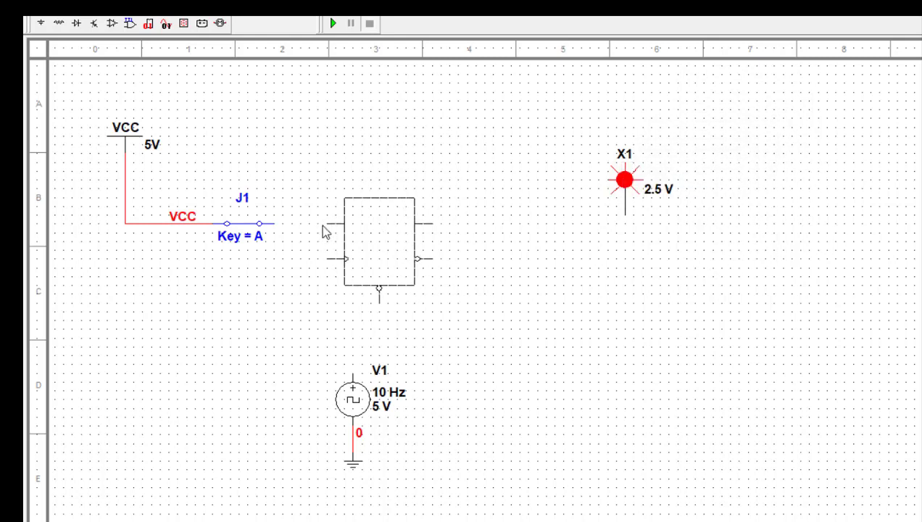
pyautogui.click(395, 254)
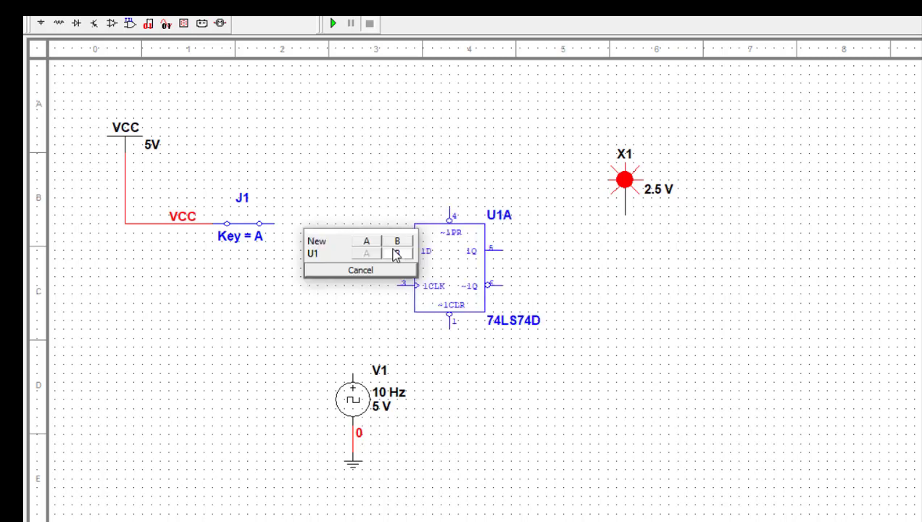
pyautogui.click(390, 270)
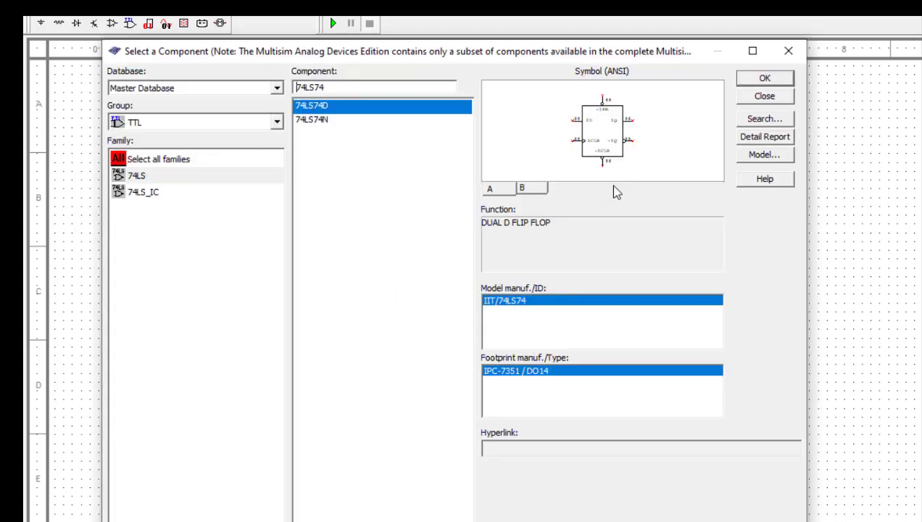
pyautogui.click(764, 100)
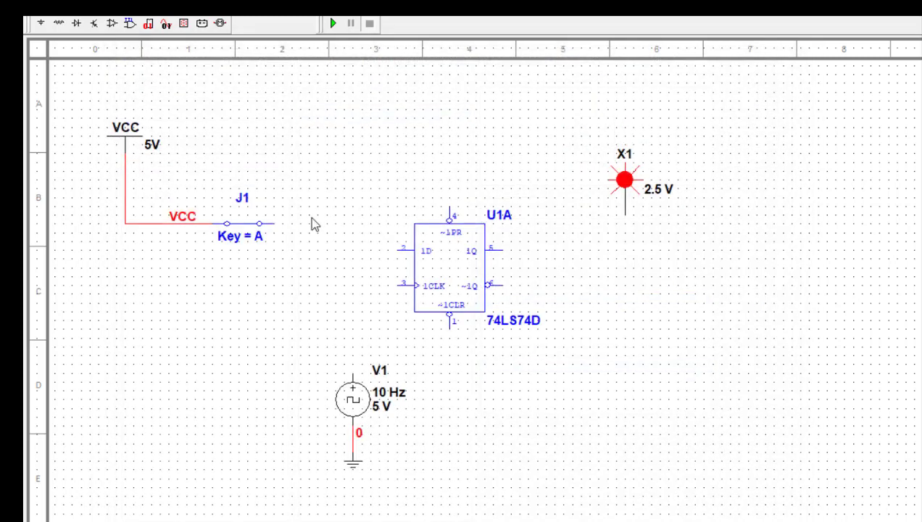
# Wire J1 to pin 1D, 1Q to probe X1, and the 10 Hz V1 clock to 1CLK
pyautogui.click(272, 221)
pyautogui.click(401, 250)
pyautogui.click(505, 250)
pyautogui.click(625, 218)
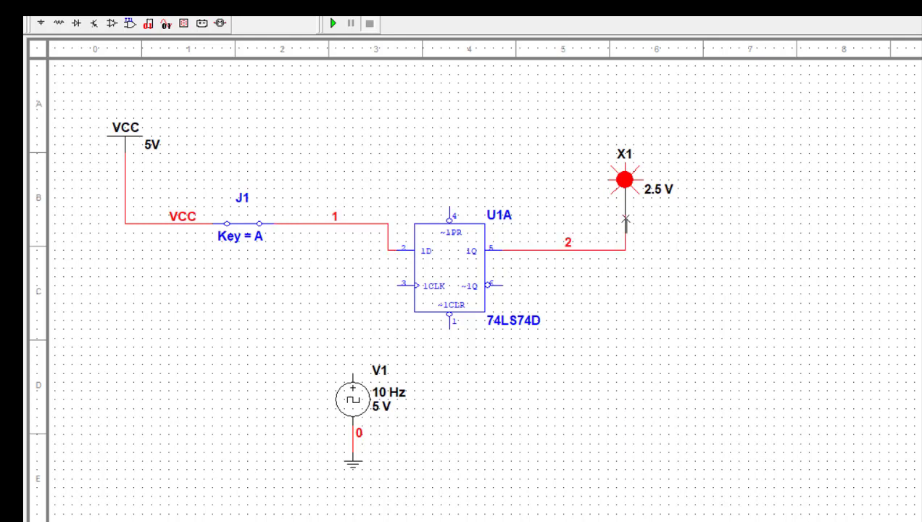
pyautogui.click(353, 375)
pyautogui.click(393, 284)
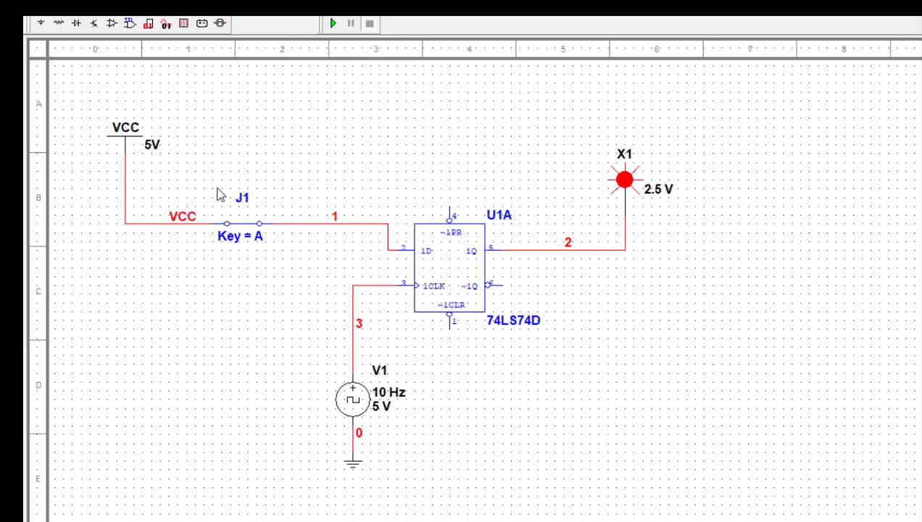
# Tie the ~1PR preset and ~1CLR clear pins to the VCC line
pyautogui.click(453, 207)
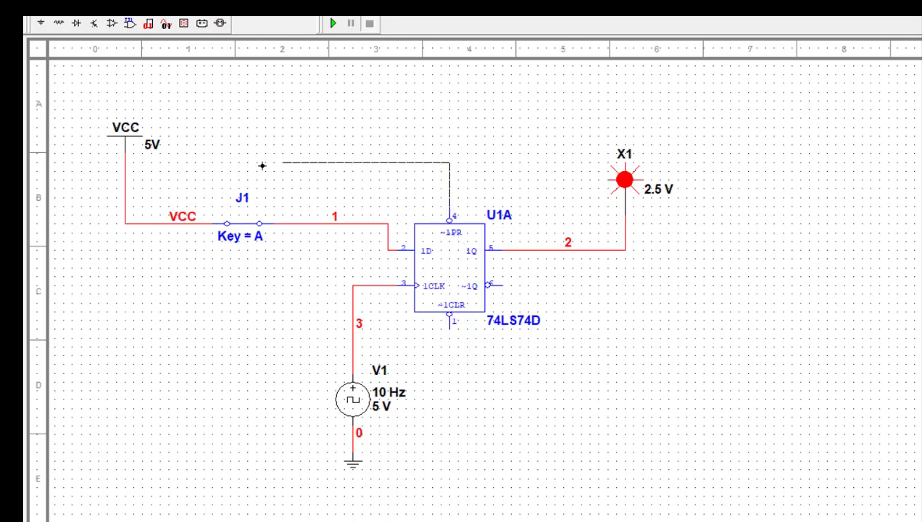
pyautogui.click(126, 178)
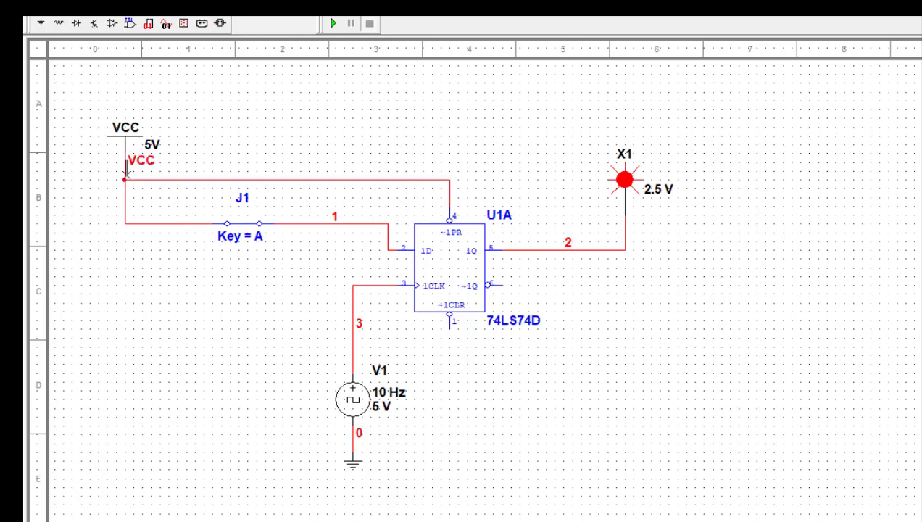
pyautogui.click(450, 325)
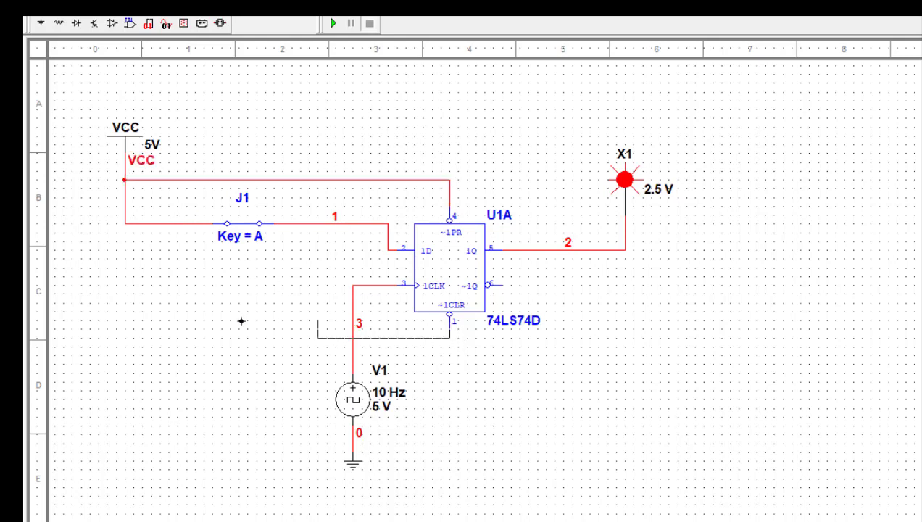
pyautogui.click(134, 225)
pyautogui.click(253, 228)
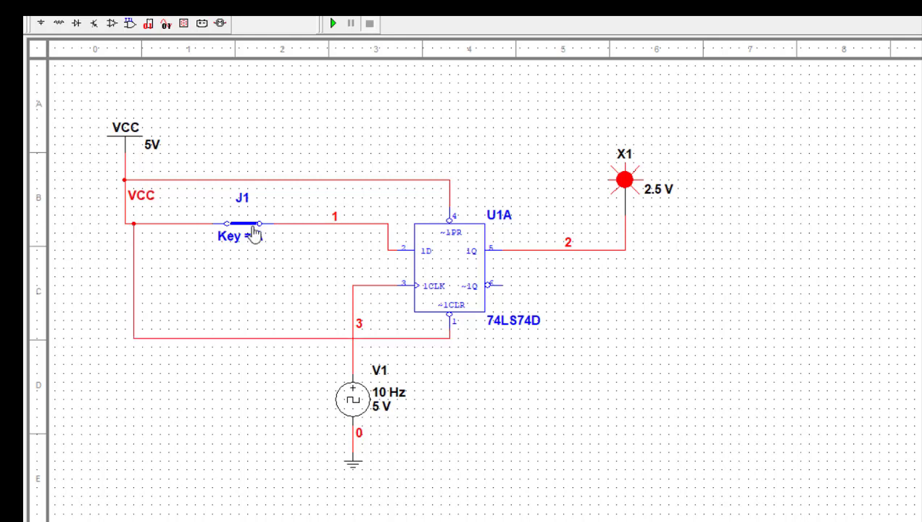
# Run the simulation and toggle J1 closed, open, then closed again to drive D high
pyautogui.click(333, 24)
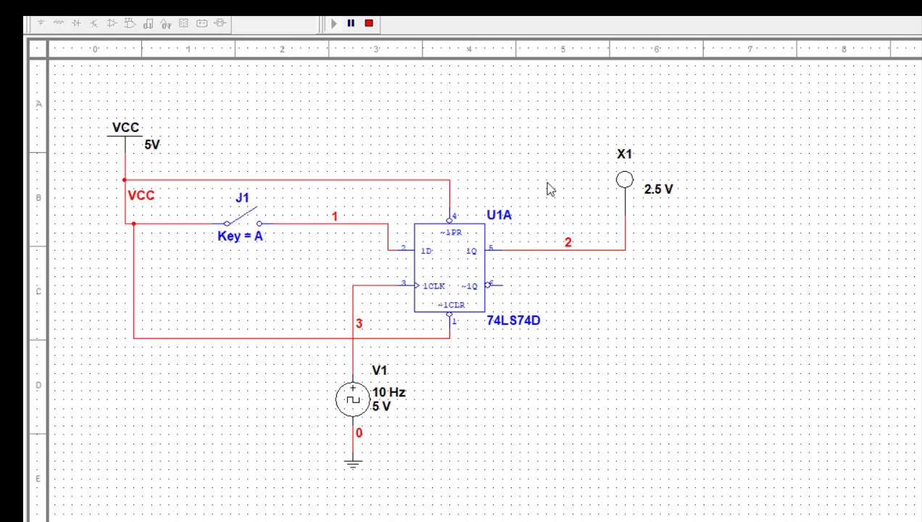
pyautogui.click(243, 221)
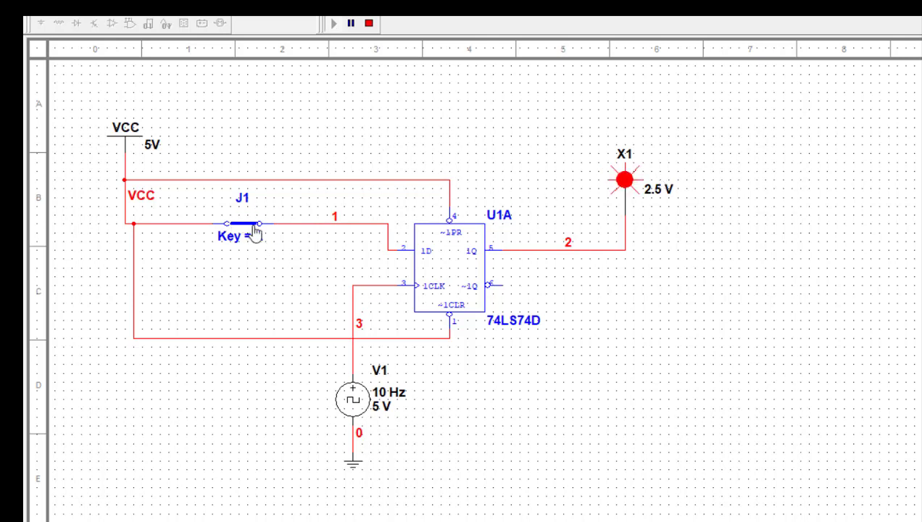
pyautogui.click(255, 231)
pyautogui.click(256, 232)
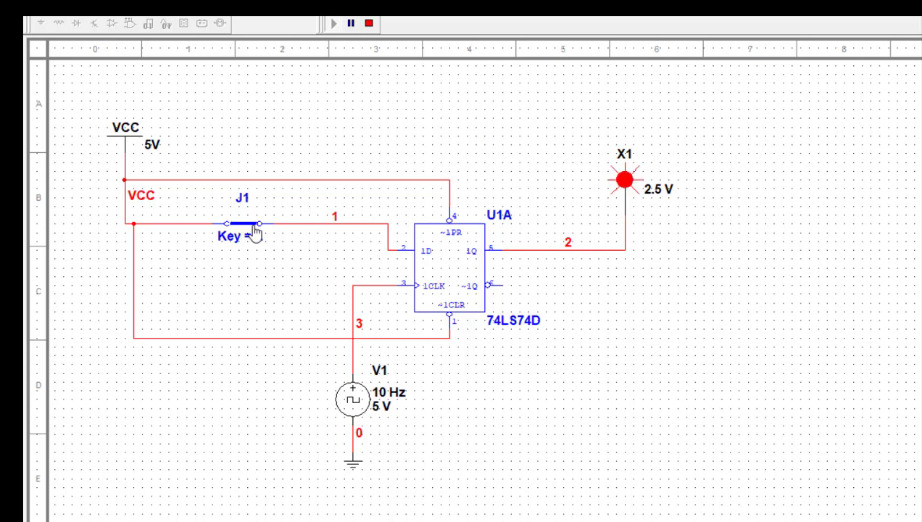